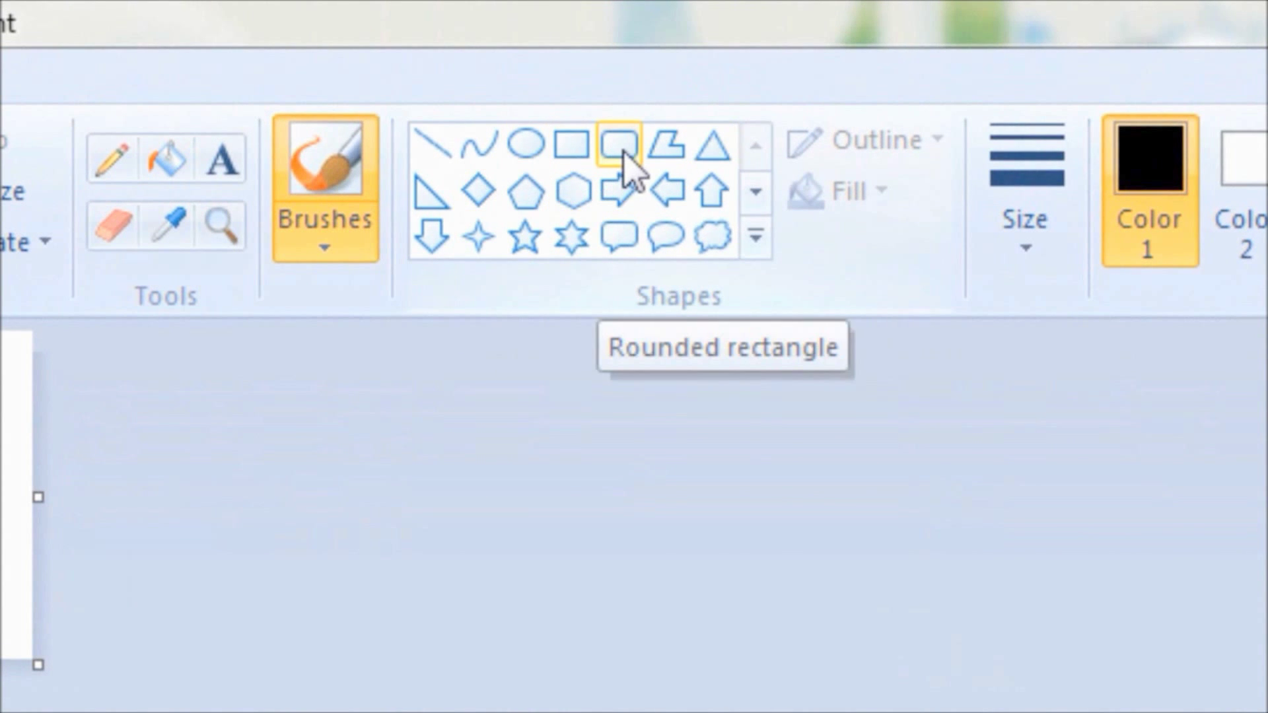
- Open the line thickness (Size) choices in Paint on the blank canvas
left_click(1060, 228)
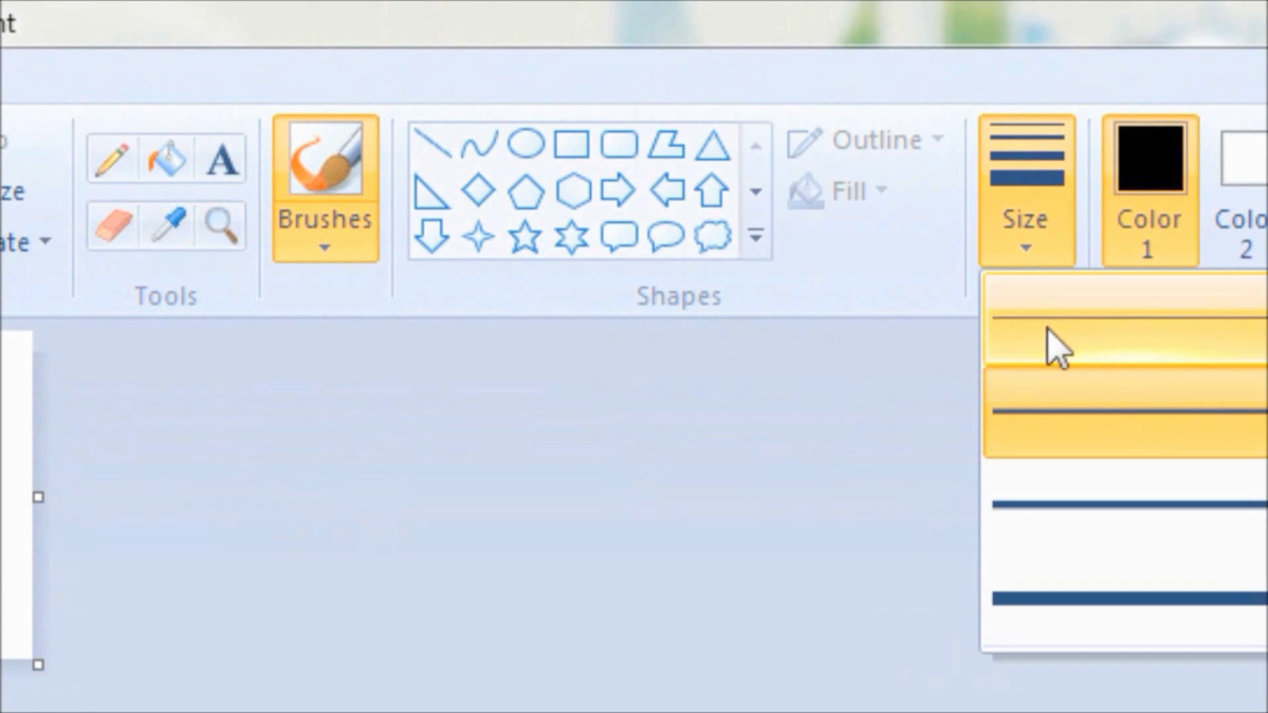
- Draw a rounded rectangle outline near the canvas top, resized to fit
left_click(1056, 348)
left_click(620, 159)
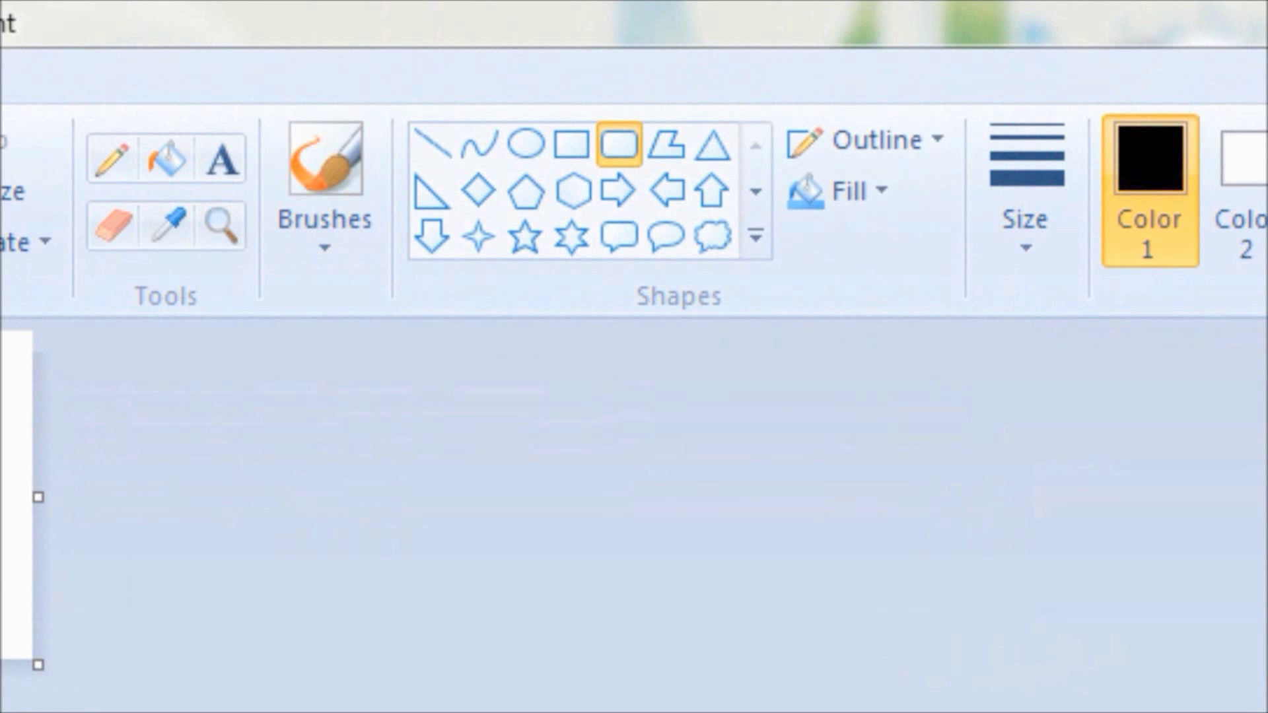
left_click_drag(19, 154, 167, 183)
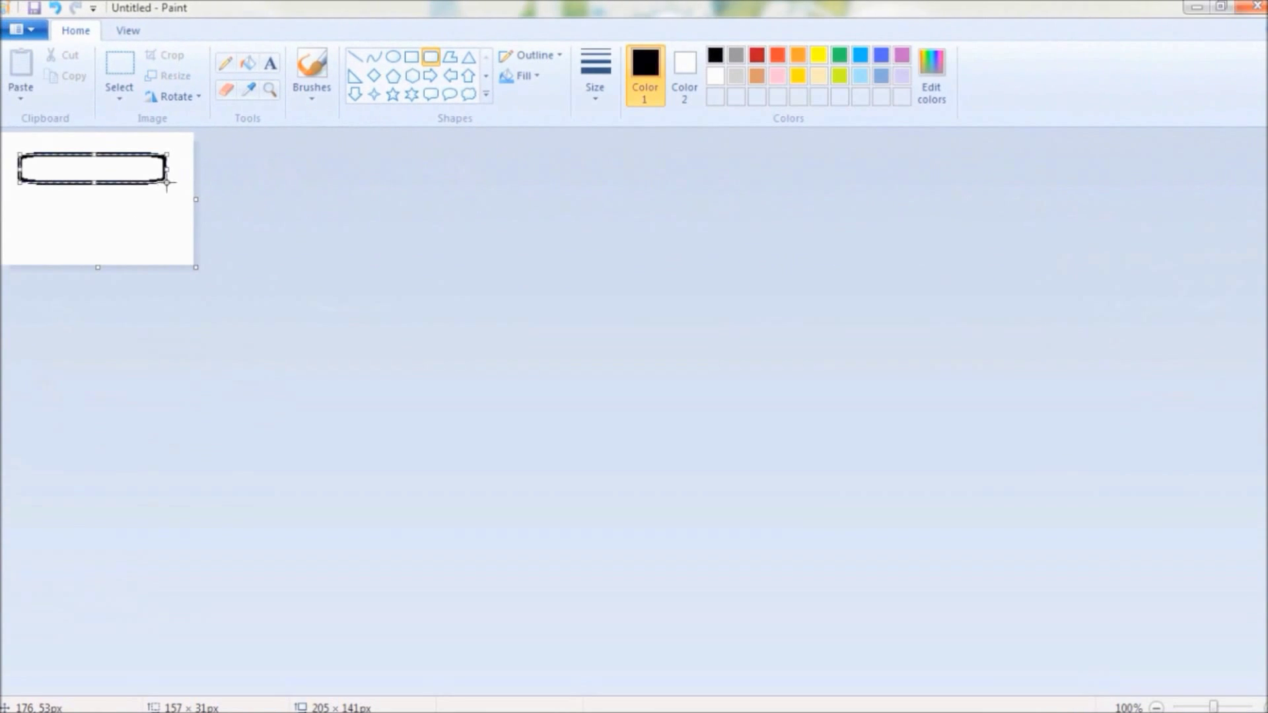
key("ctrl+z")
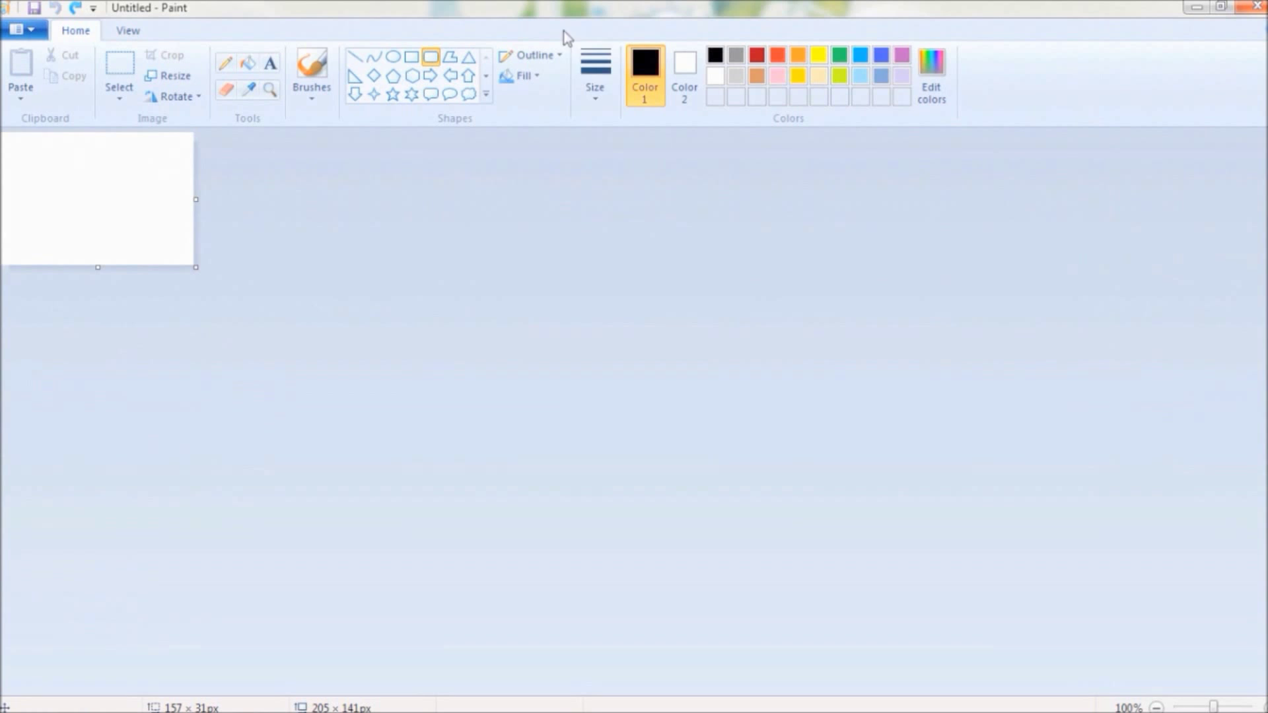
left_click(595, 74)
left_click(636, 173)
left_click_drag(22, 155, 269, 226)
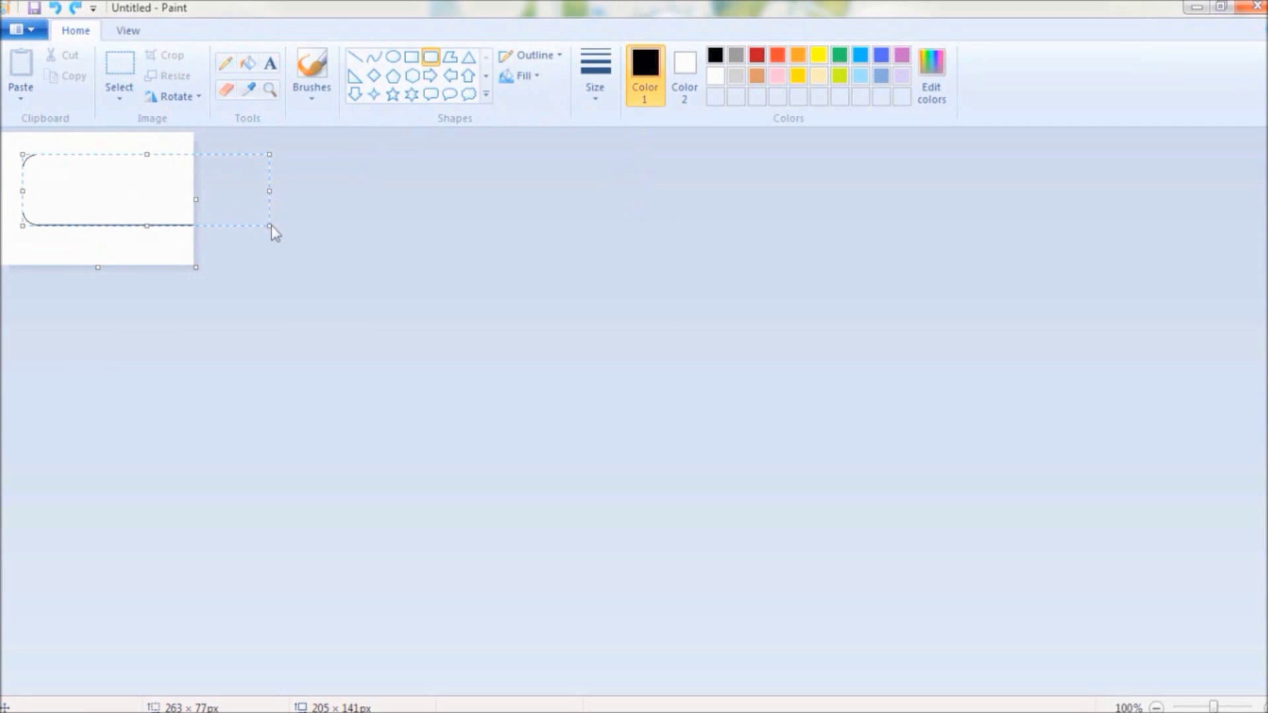
left_click_drag(23, 155, 49, 171)
- Draw a down arrow shape below the rounded rectangle
left_click(355, 94)
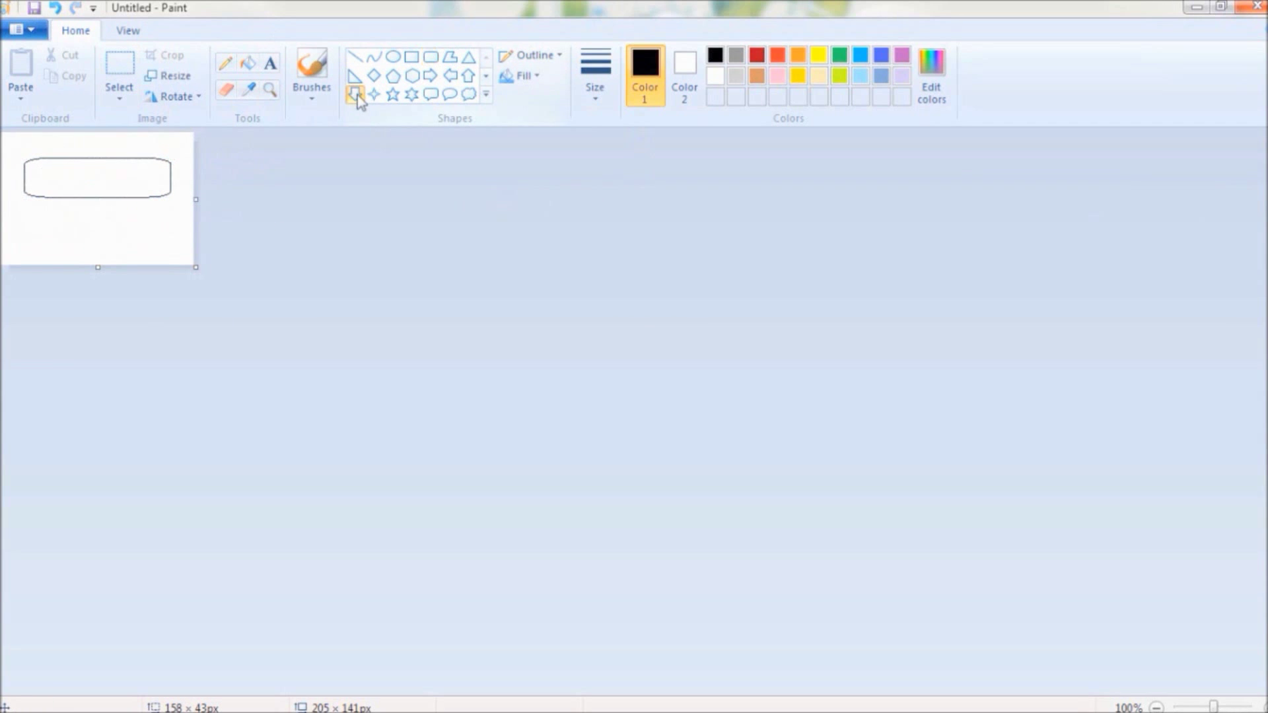
left_click_drag(78, 196, 112, 226)
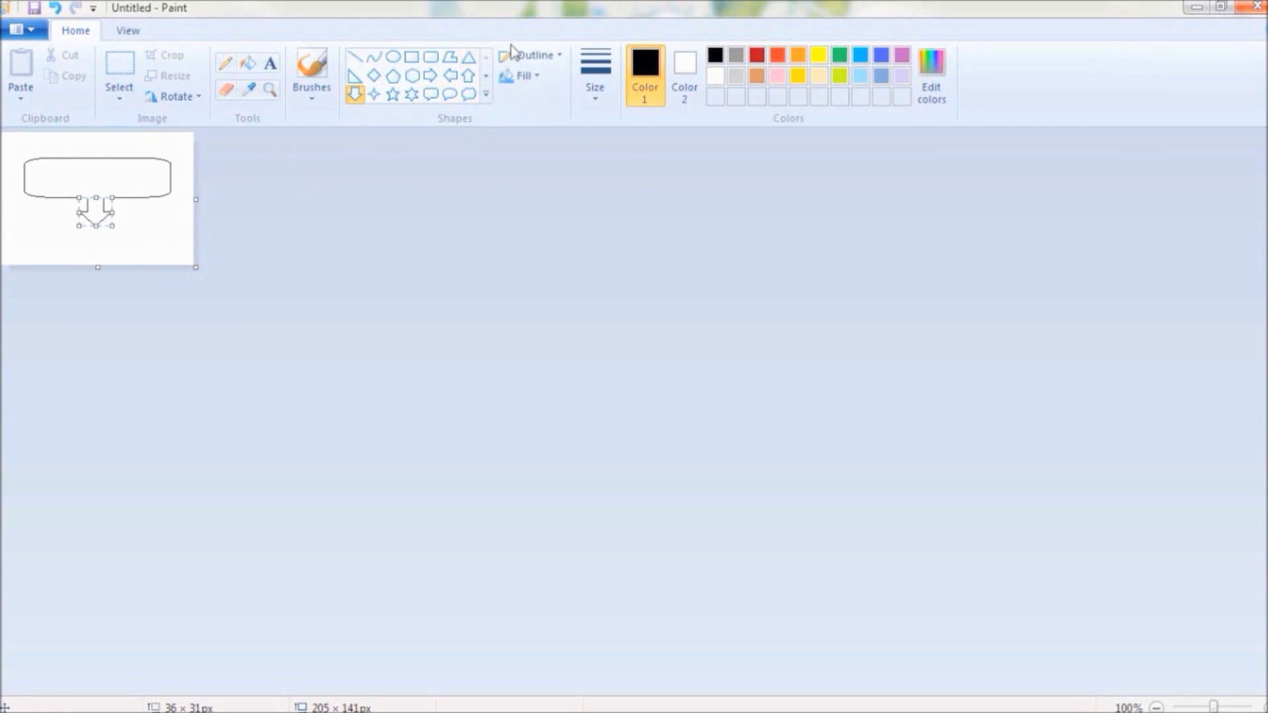
left_click(248, 62)
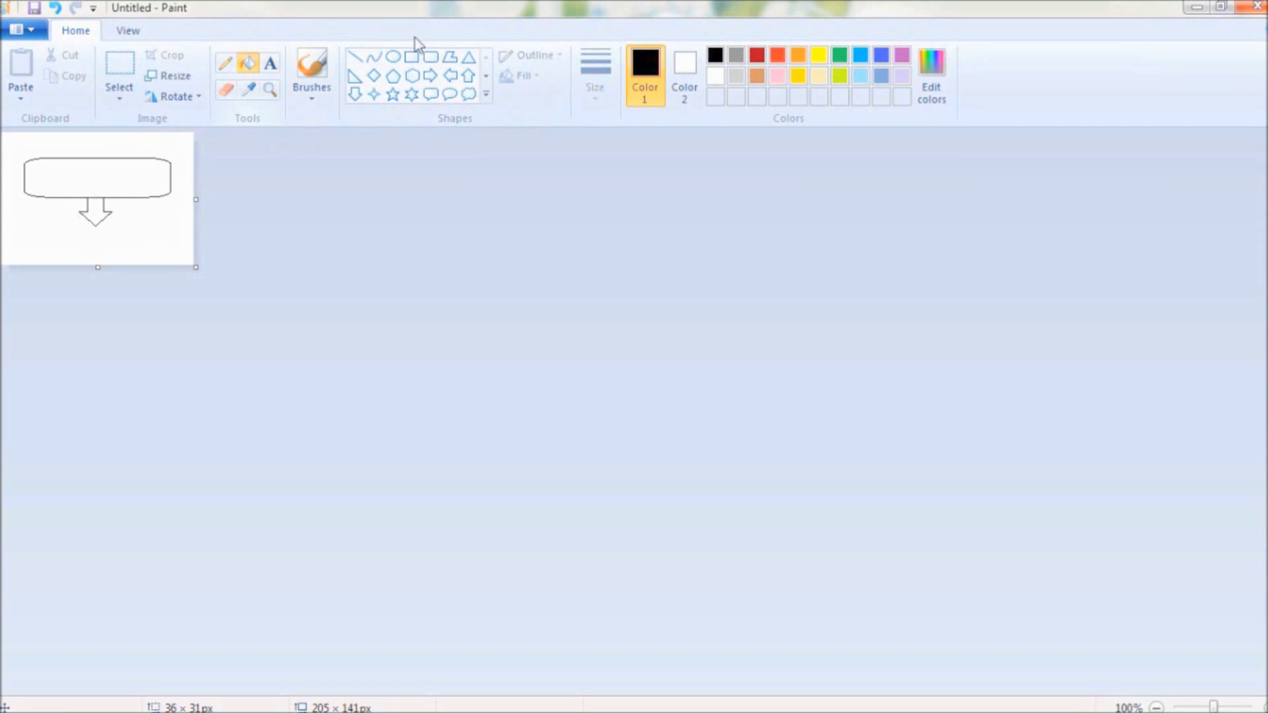
- Fill the rounded rectangle lime green and the arrow below it green
left_click(840, 75)
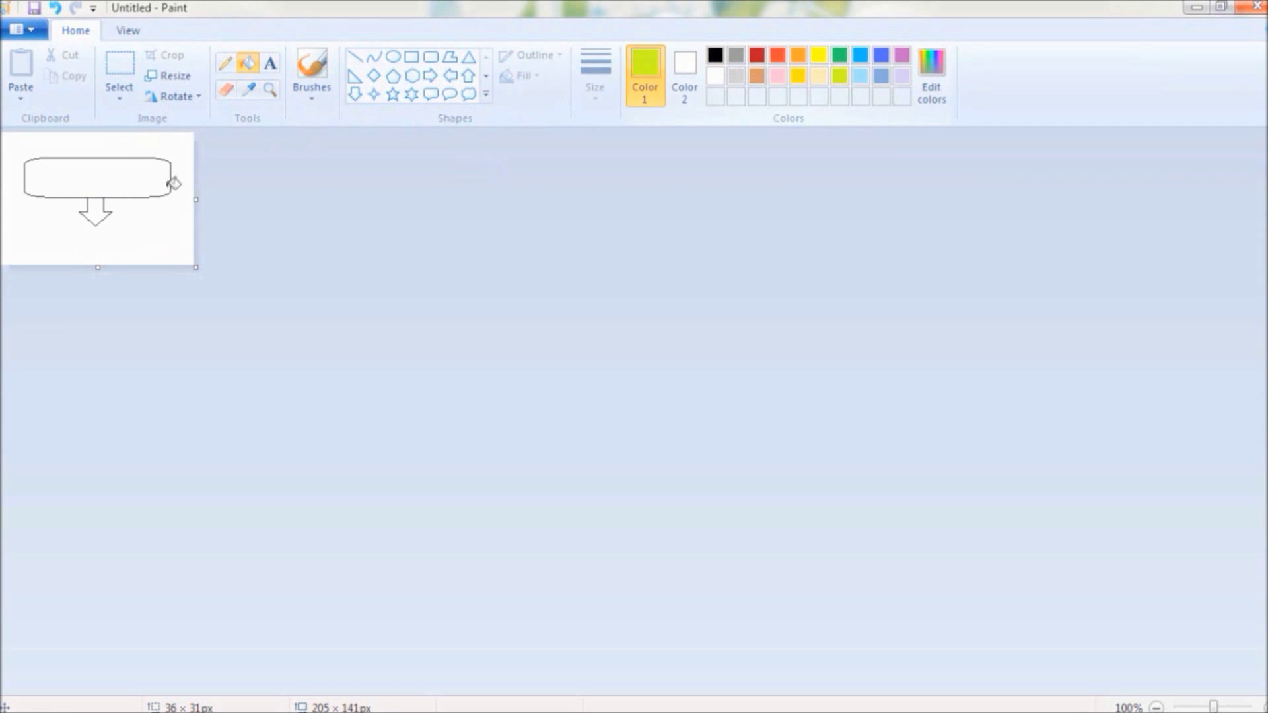
left_click(103, 185)
left_click(840, 56)
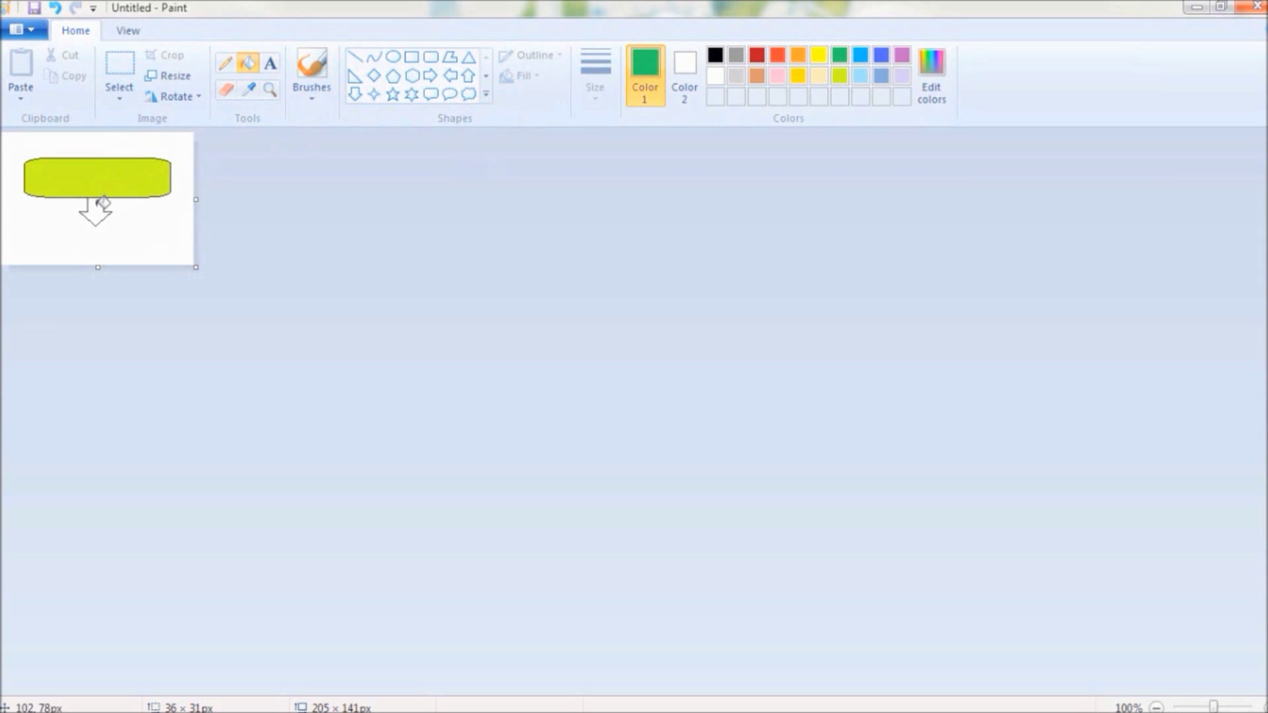
left_click(101, 205)
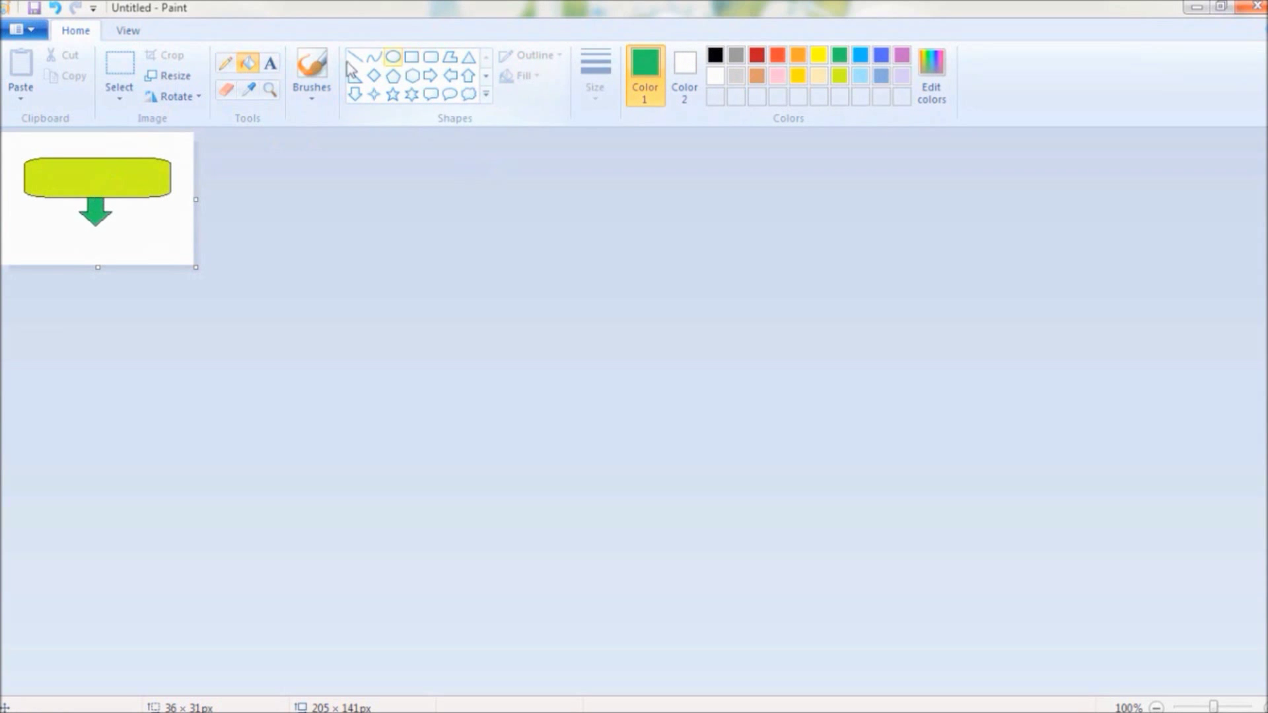
- Write 'Download' in orange text centred inside the rectangle
left_click(270, 63)
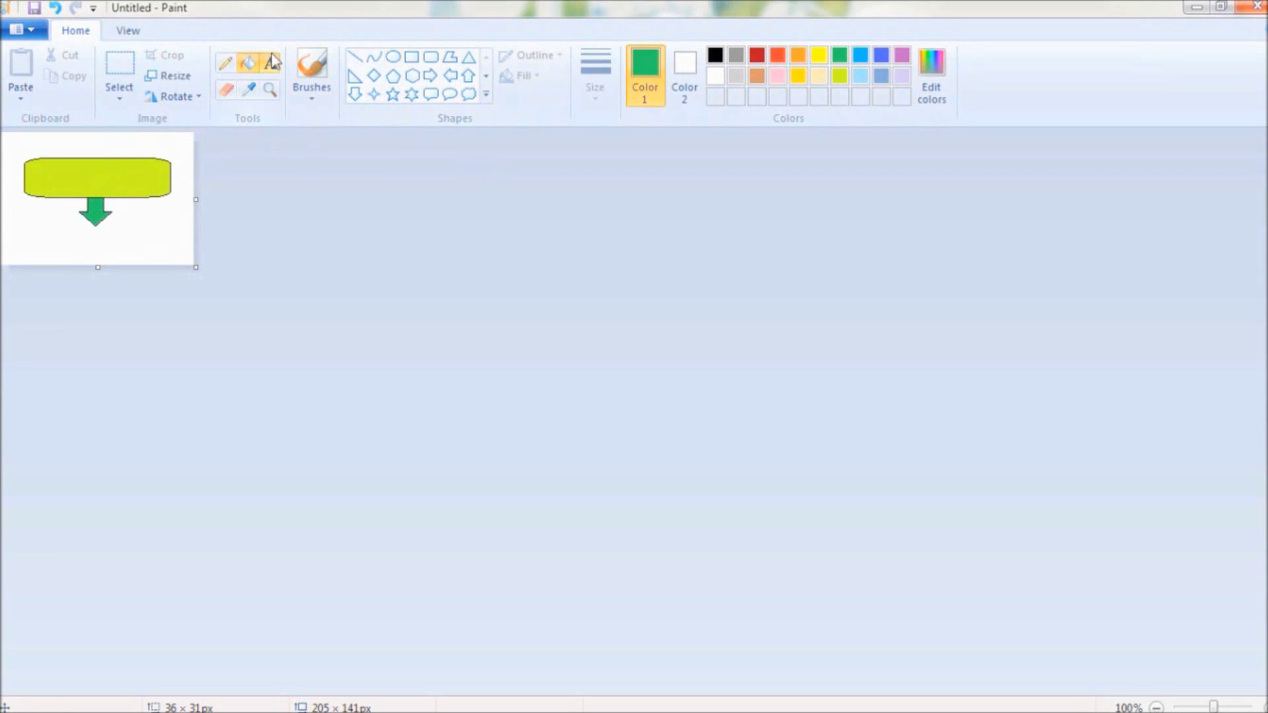
left_click(779, 58)
left_click(800, 59)
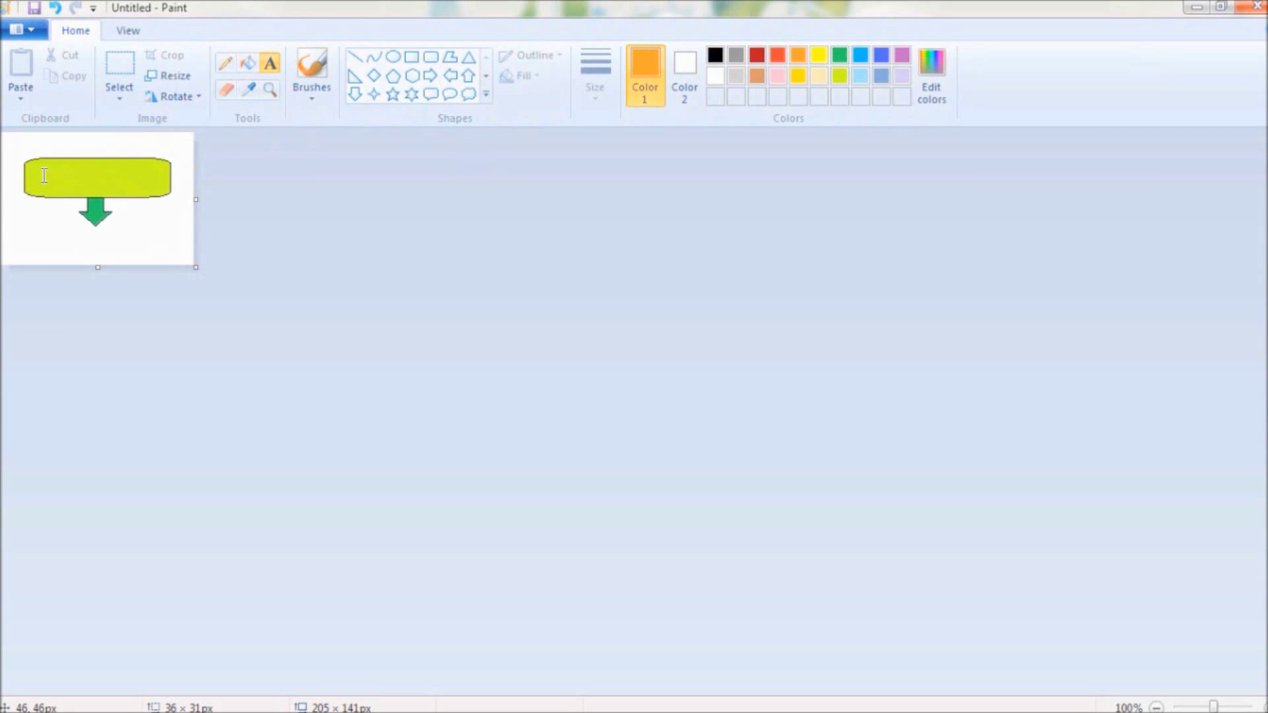
left_click(40, 174)
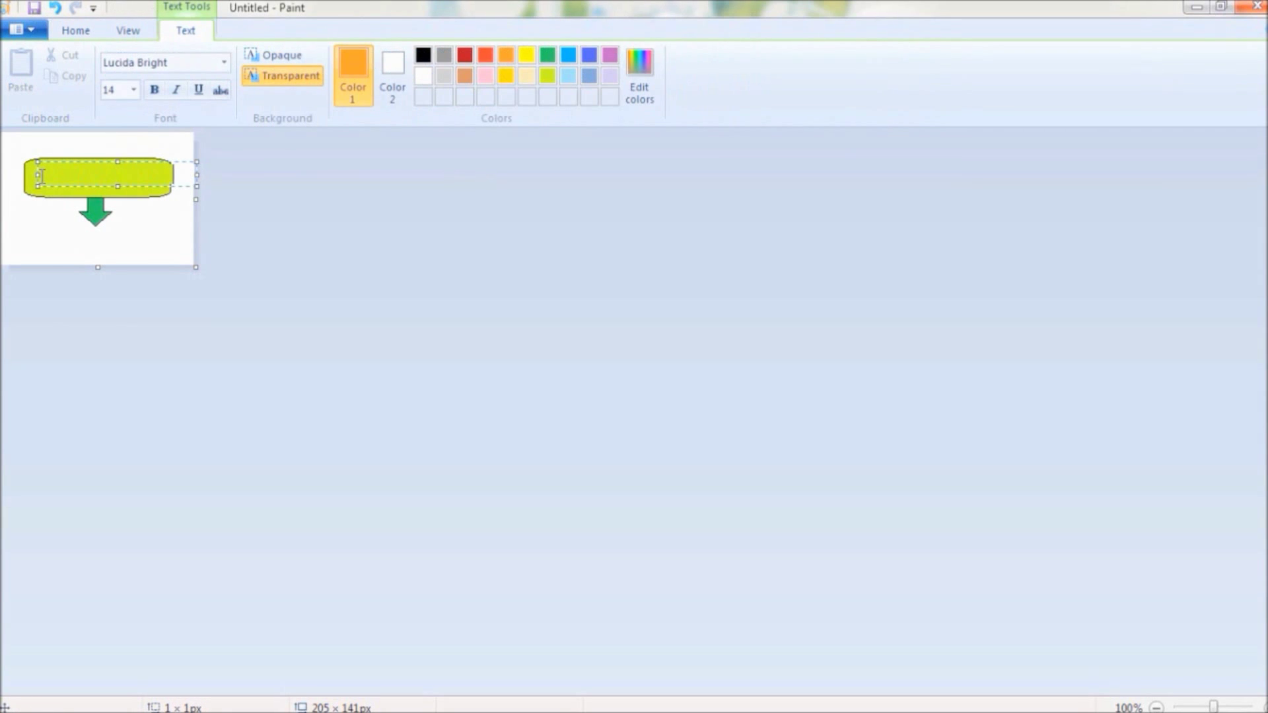
left_click_drag(196, 175, 146, 176)
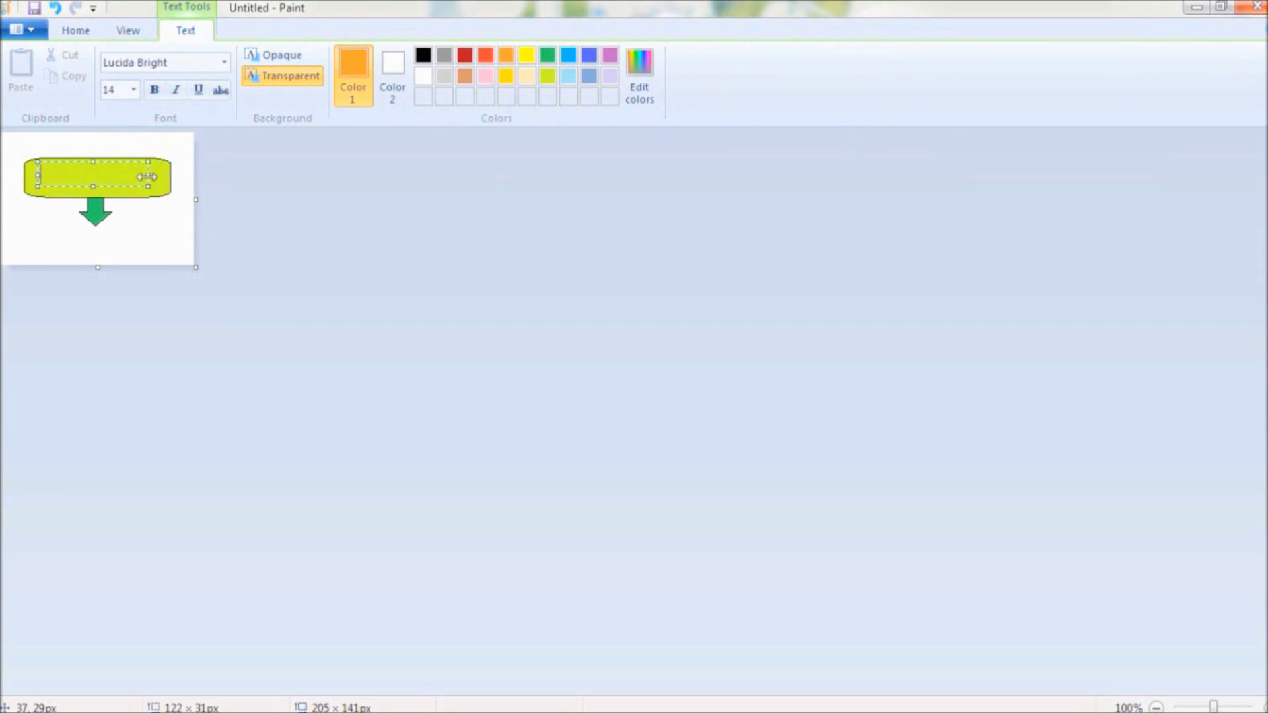
type("Download")
left_click_drag(127, 160, 140, 163)
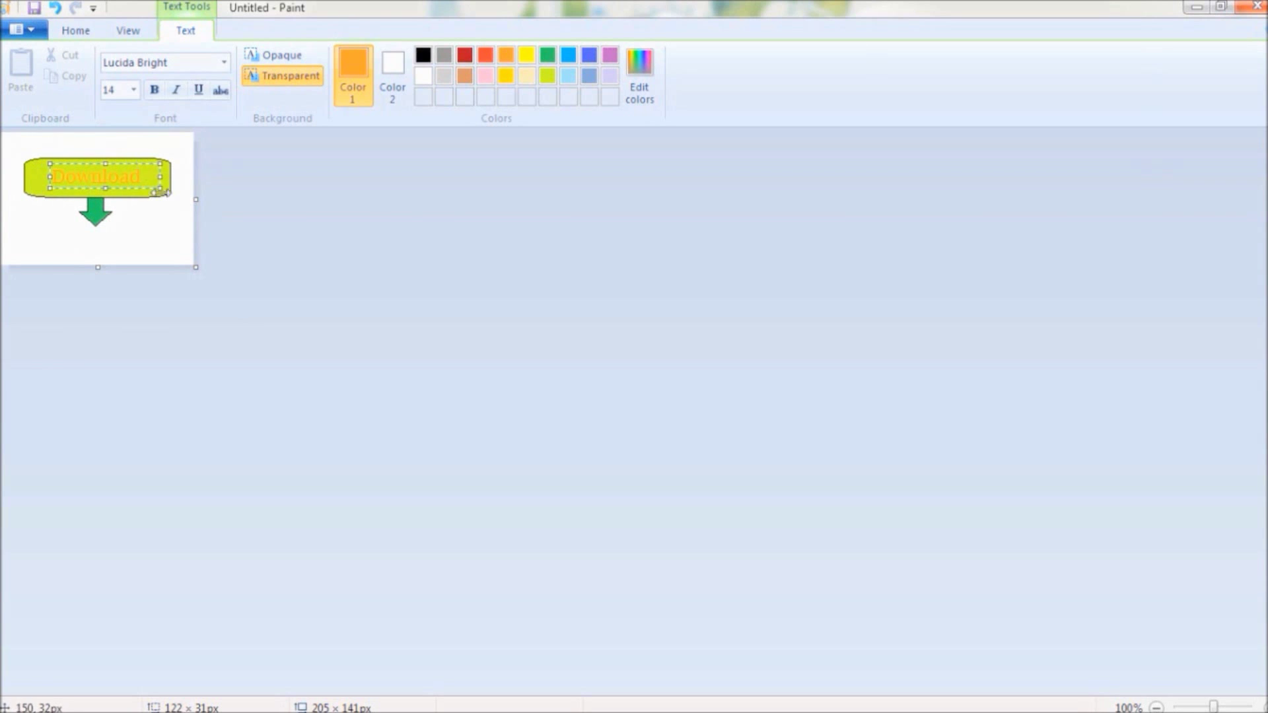
left_click(162, 227)
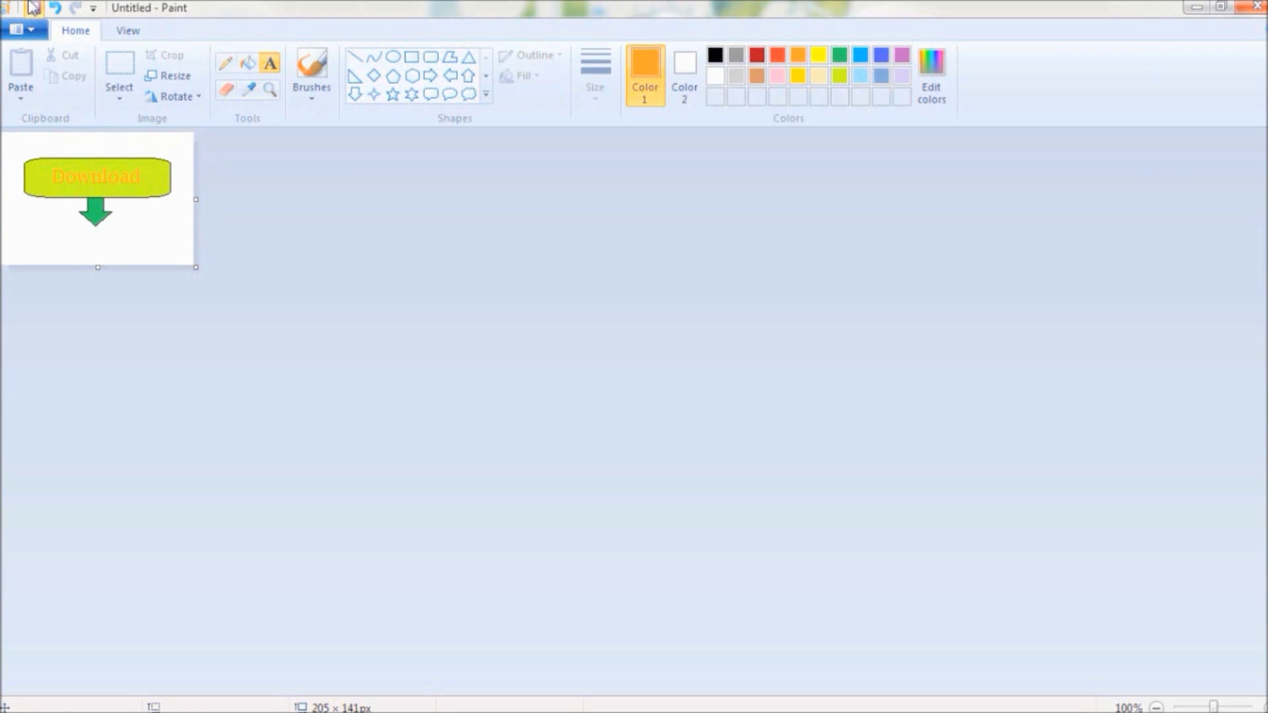
- Save the button drawing to the Desktop as fgg in PNG format
left_click(37, 8)
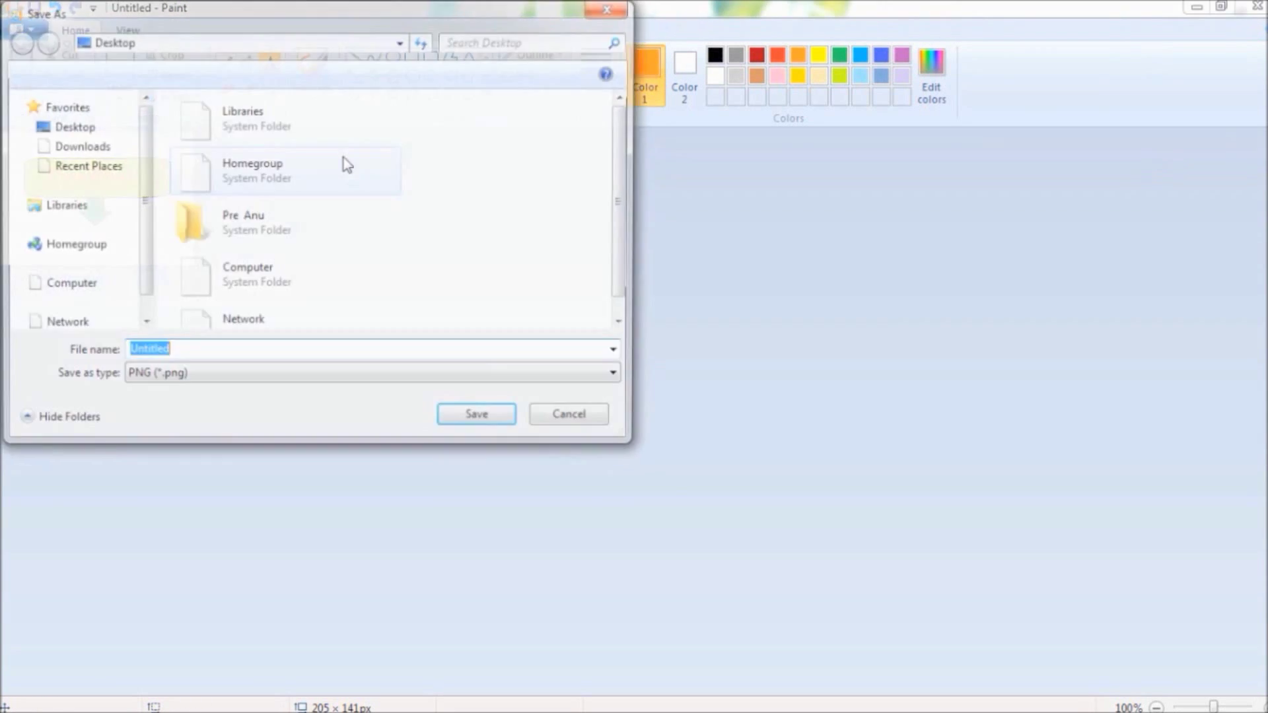
left_click(90, 130)
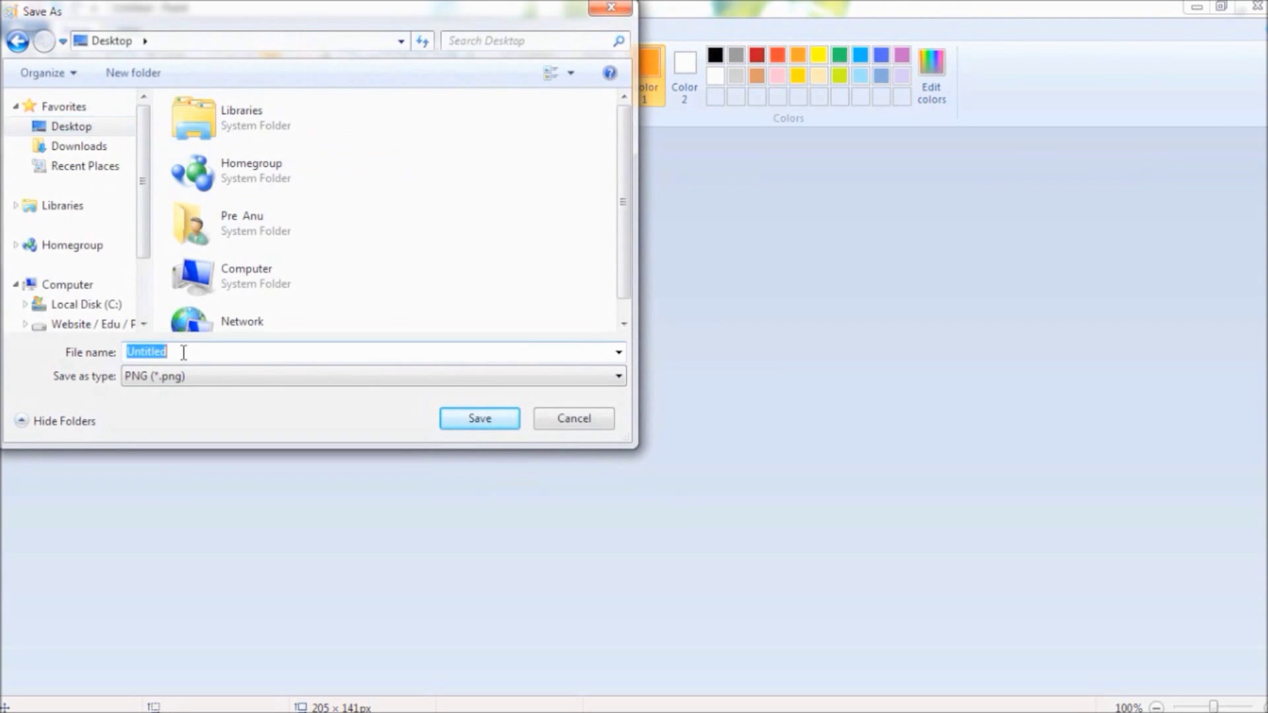
type("fgg")
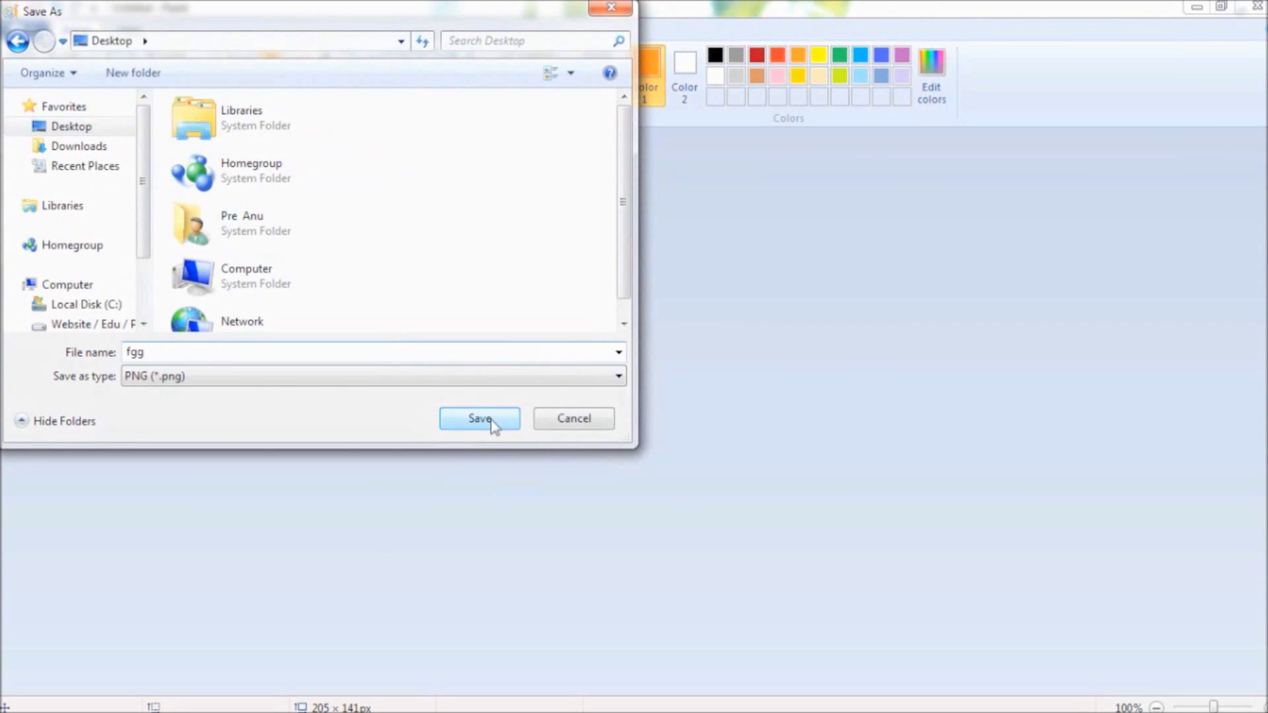
left_click(490, 419)
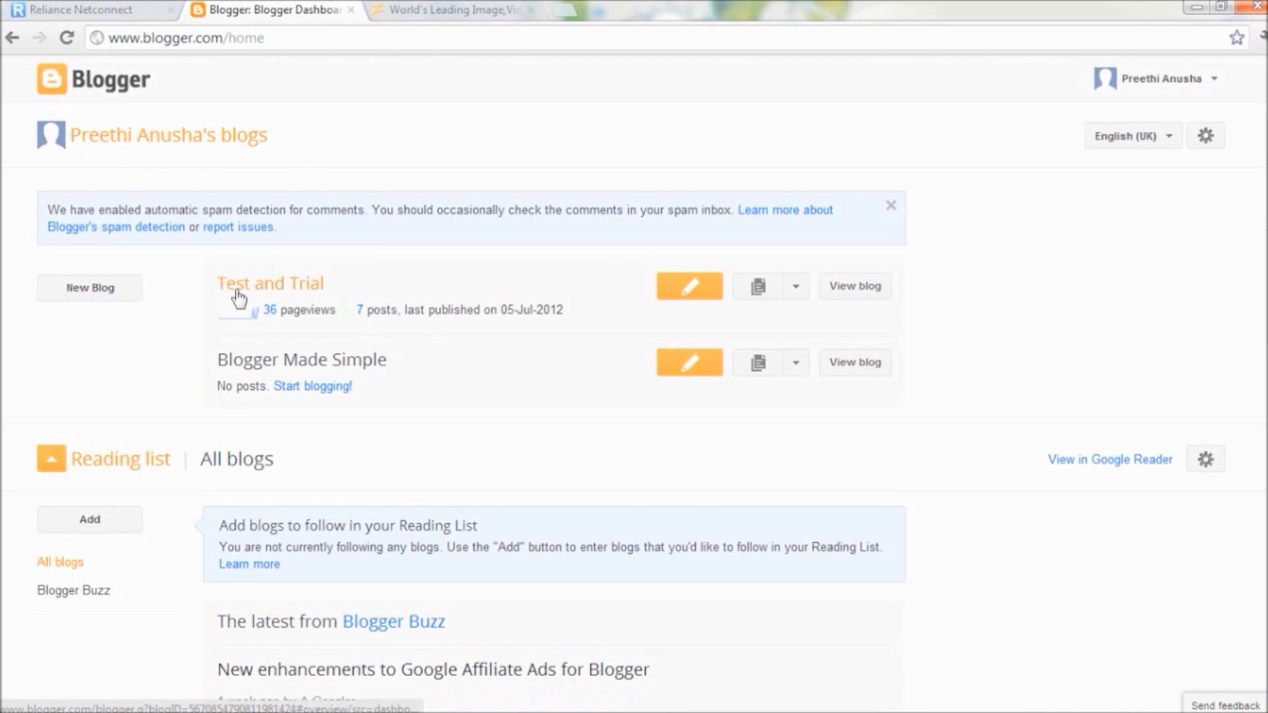
- Go to the Test and Trial blog's post list to open Post 7
left_click(232, 284)
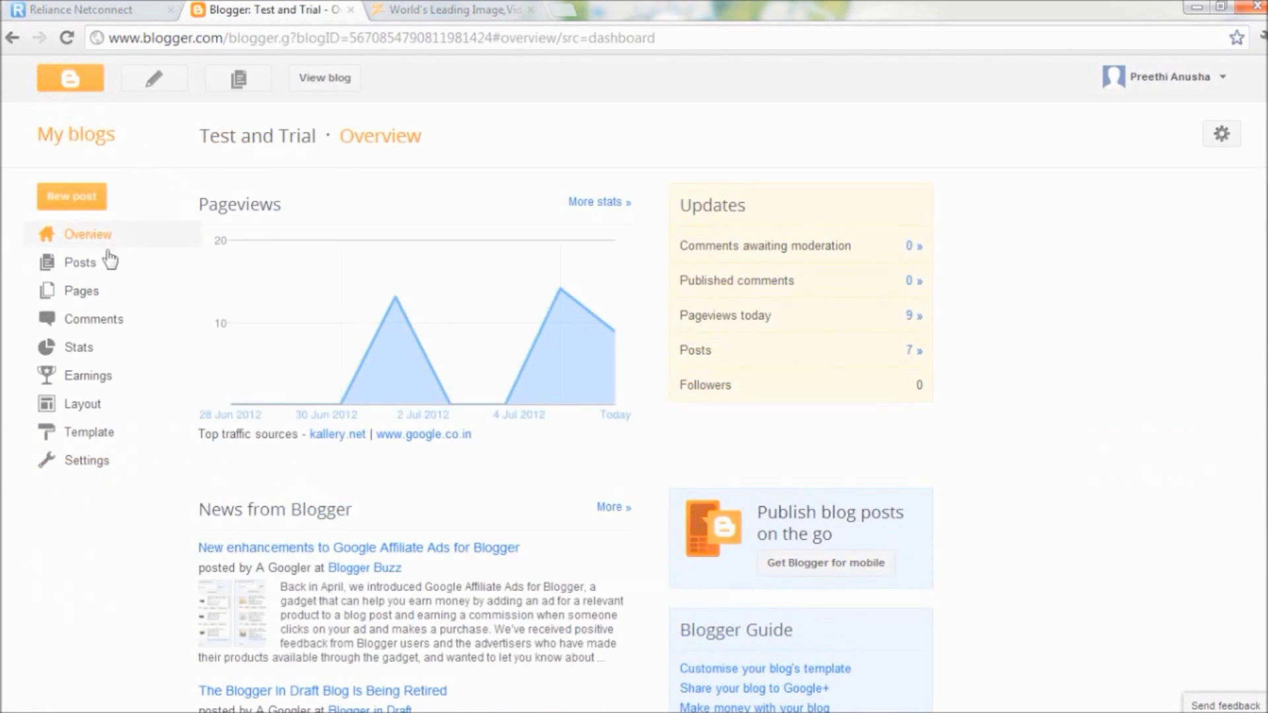
left_click(89, 268)
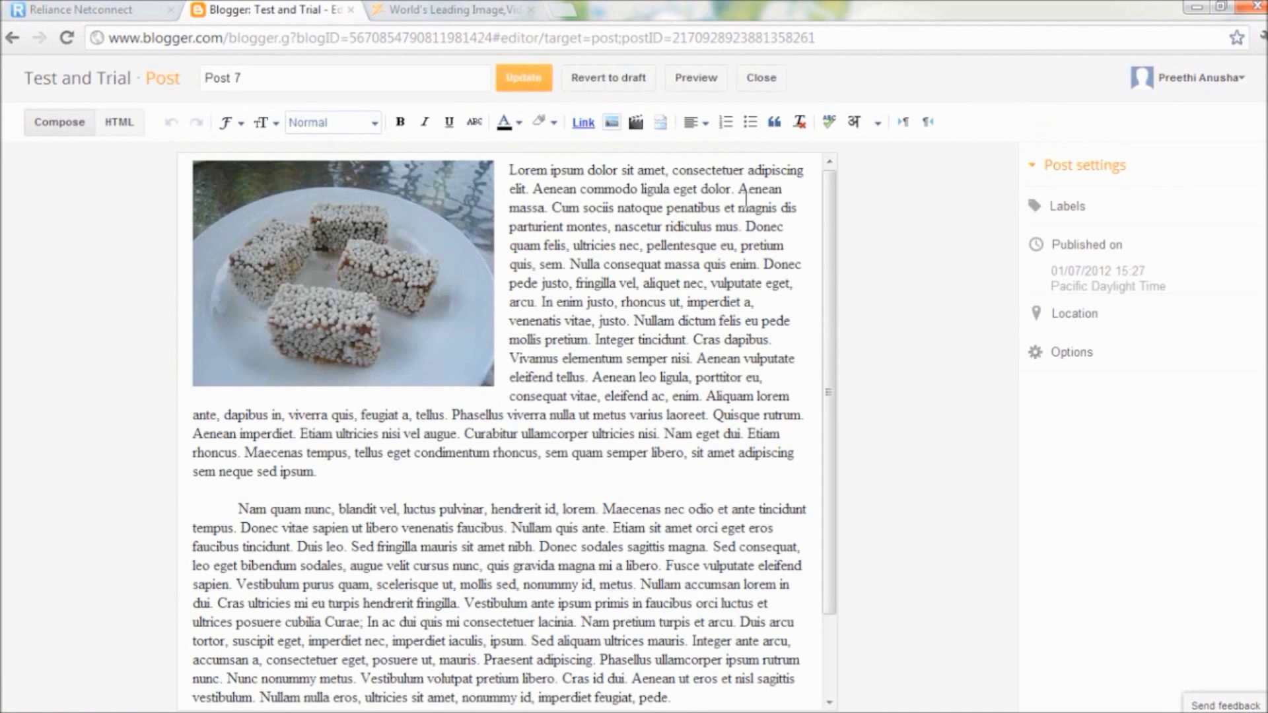
- Add two blank lines after Post 7's last paragraph ending in 'pede'
scroll(829, 277, "down", 3)
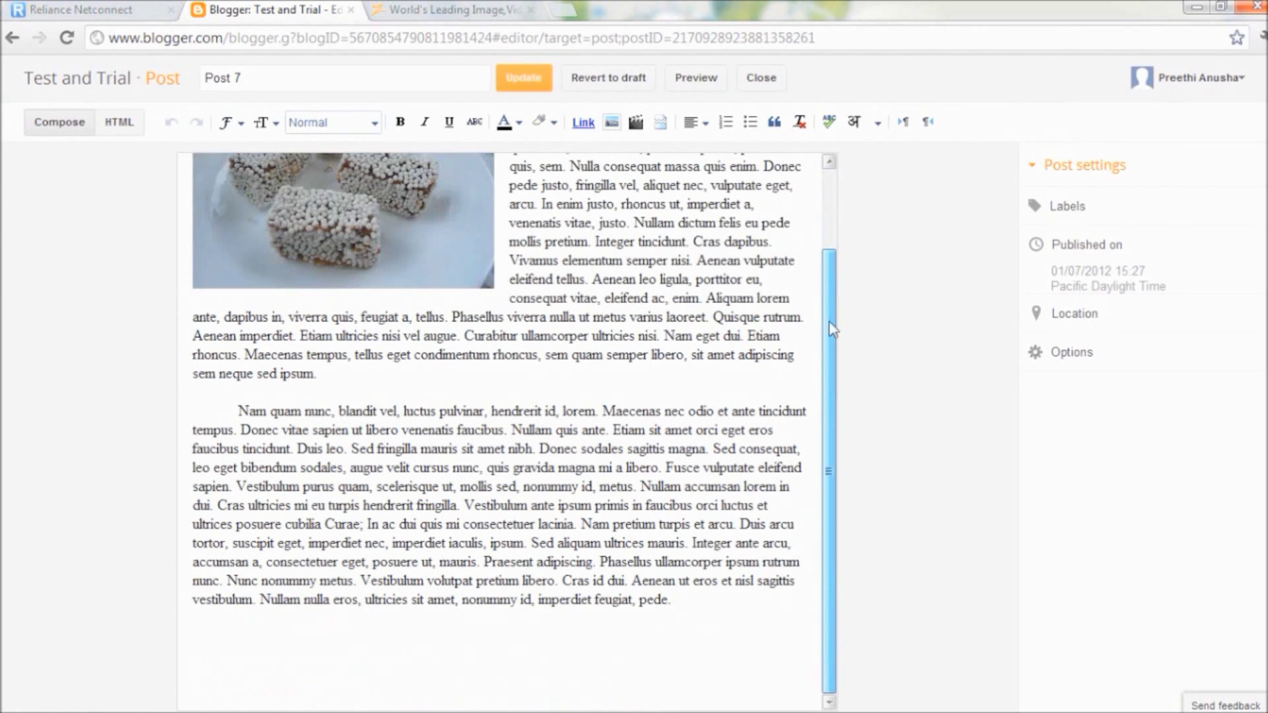
left_click(691, 607)
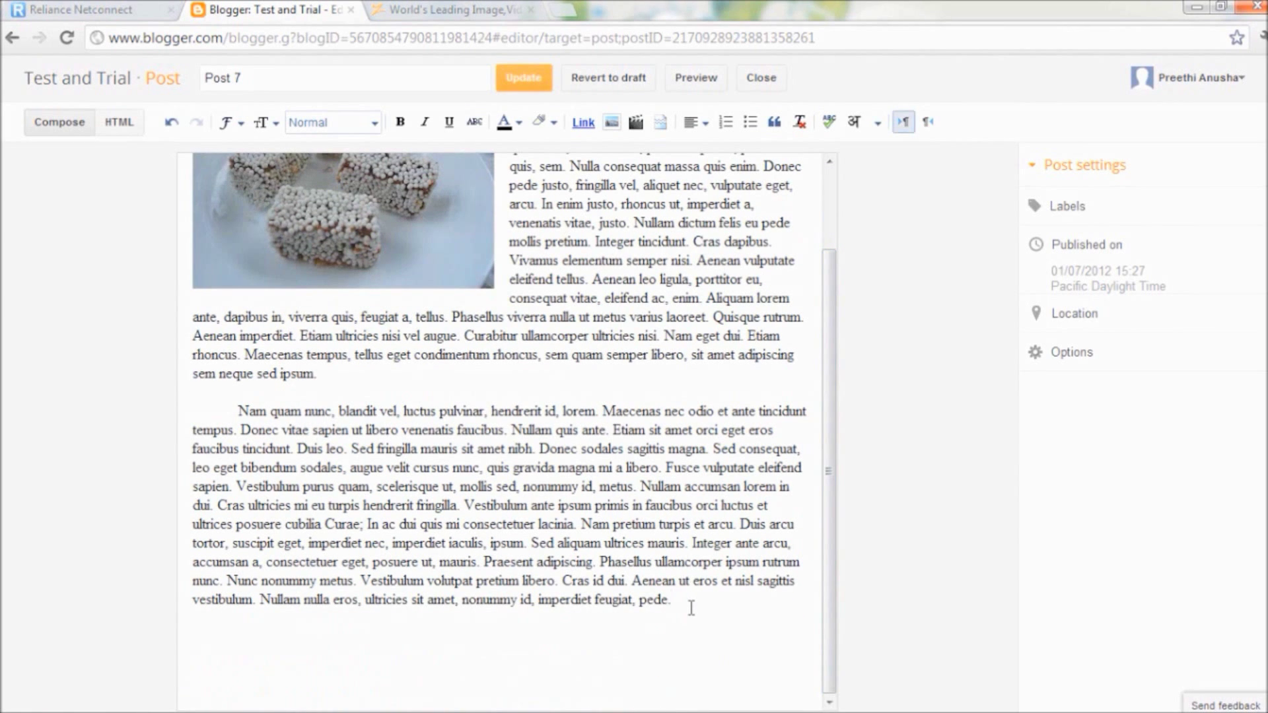
key("Return")
key("Return")
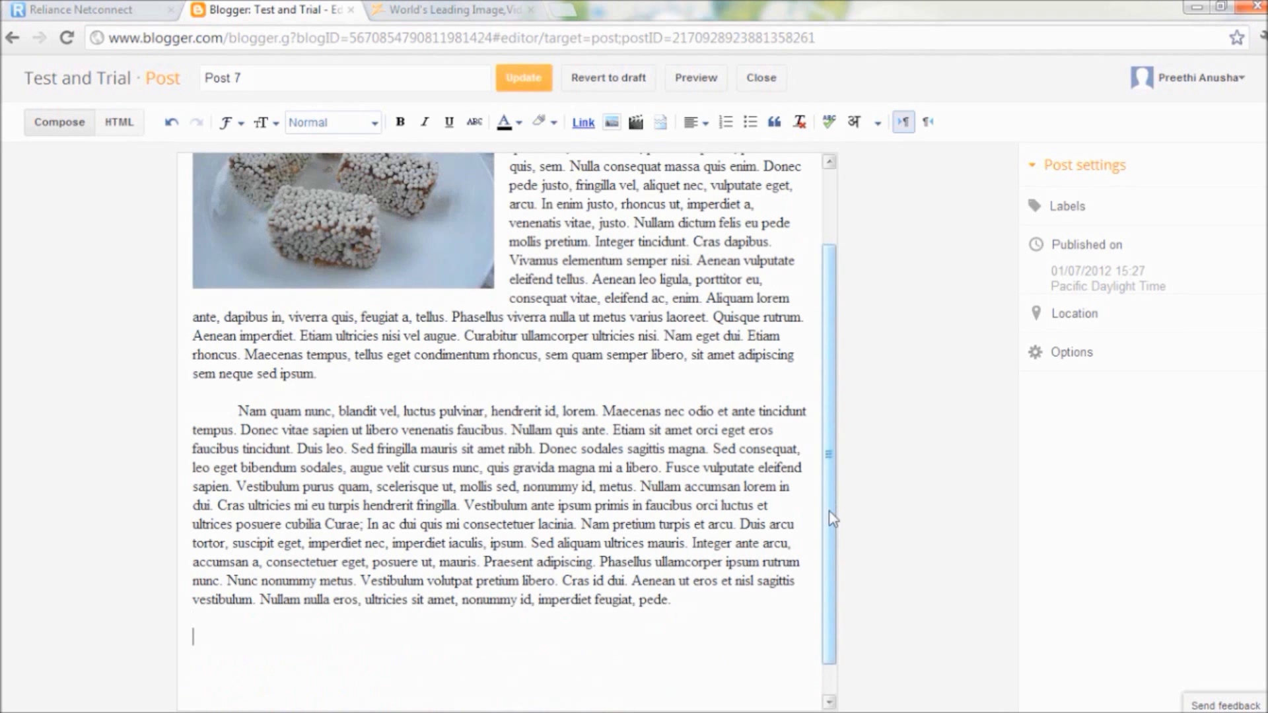
scroll(830, 510, "down", 1)
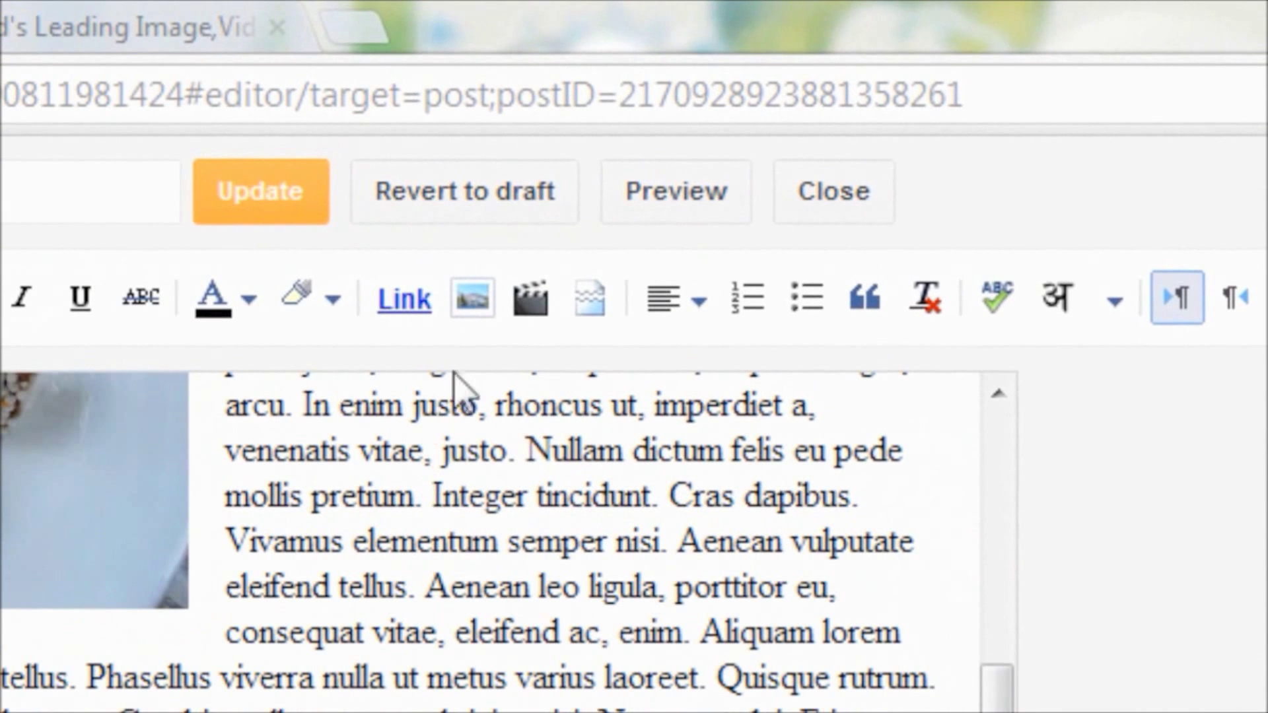
left_click(482, 301)
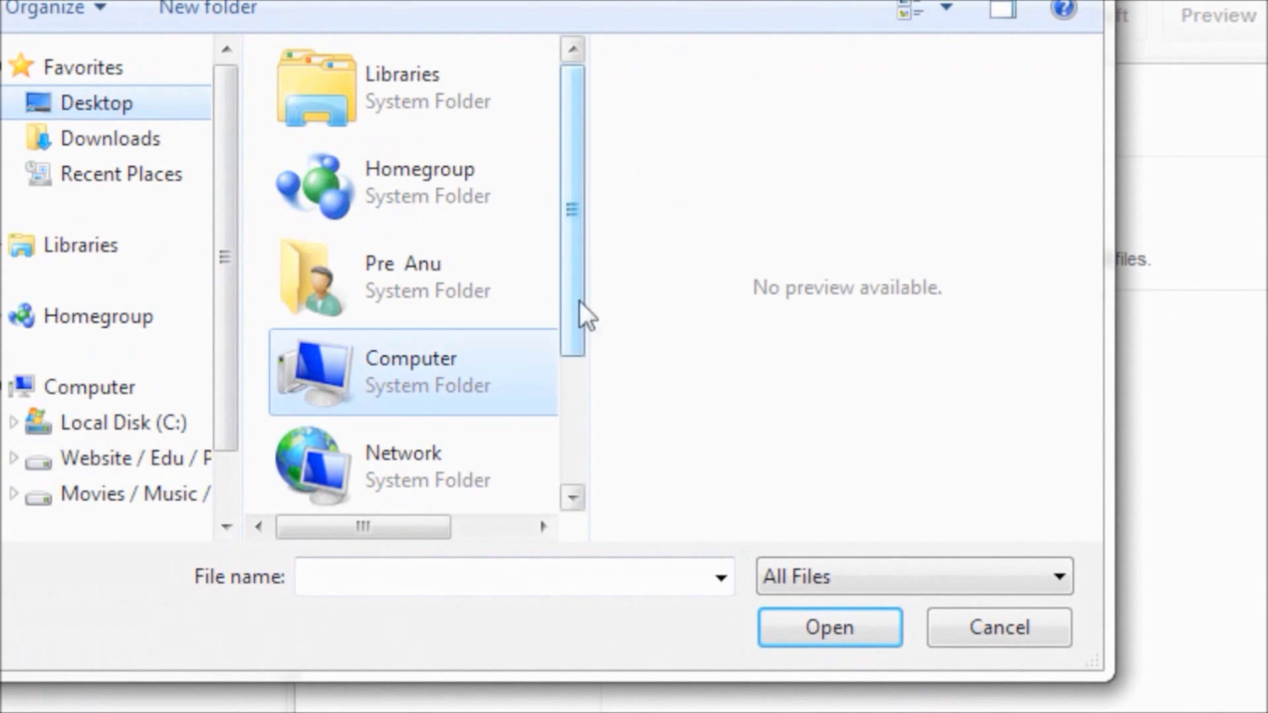
- Upload fgg.png and place the Download button image at the end of Post 7
left_click(580, 300)
left_click(514, 430)
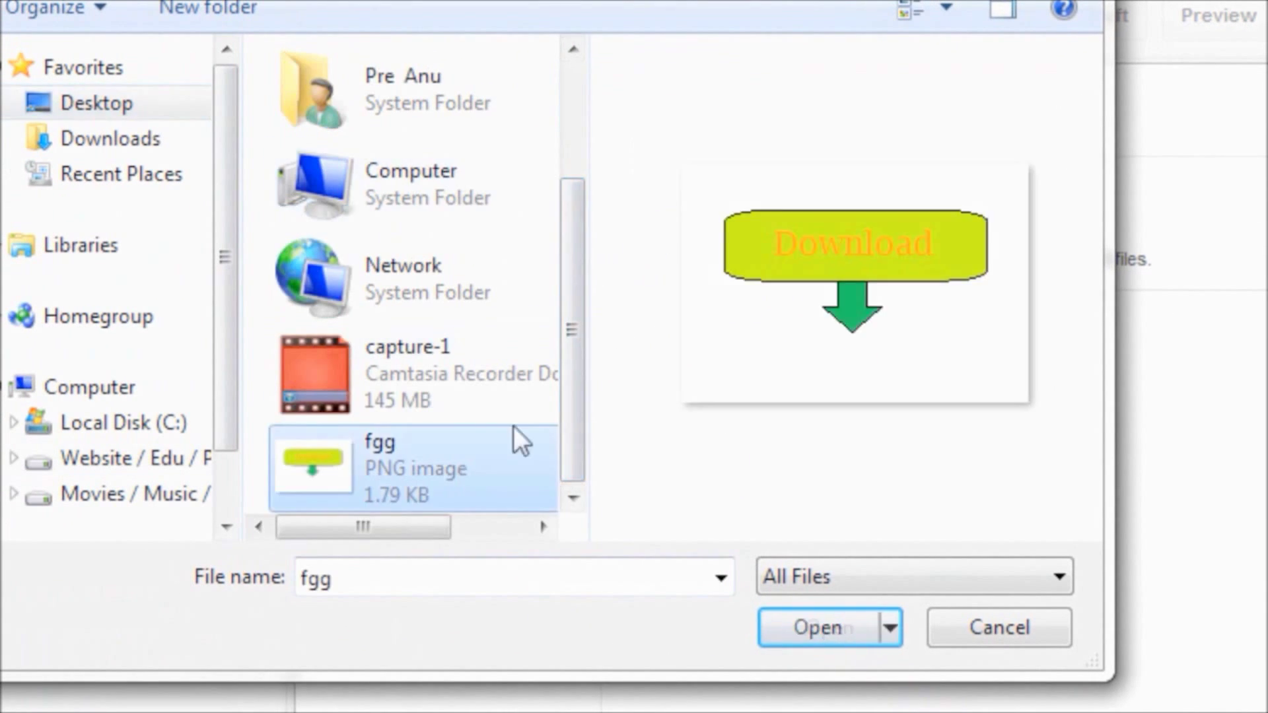
left_click(812, 624)
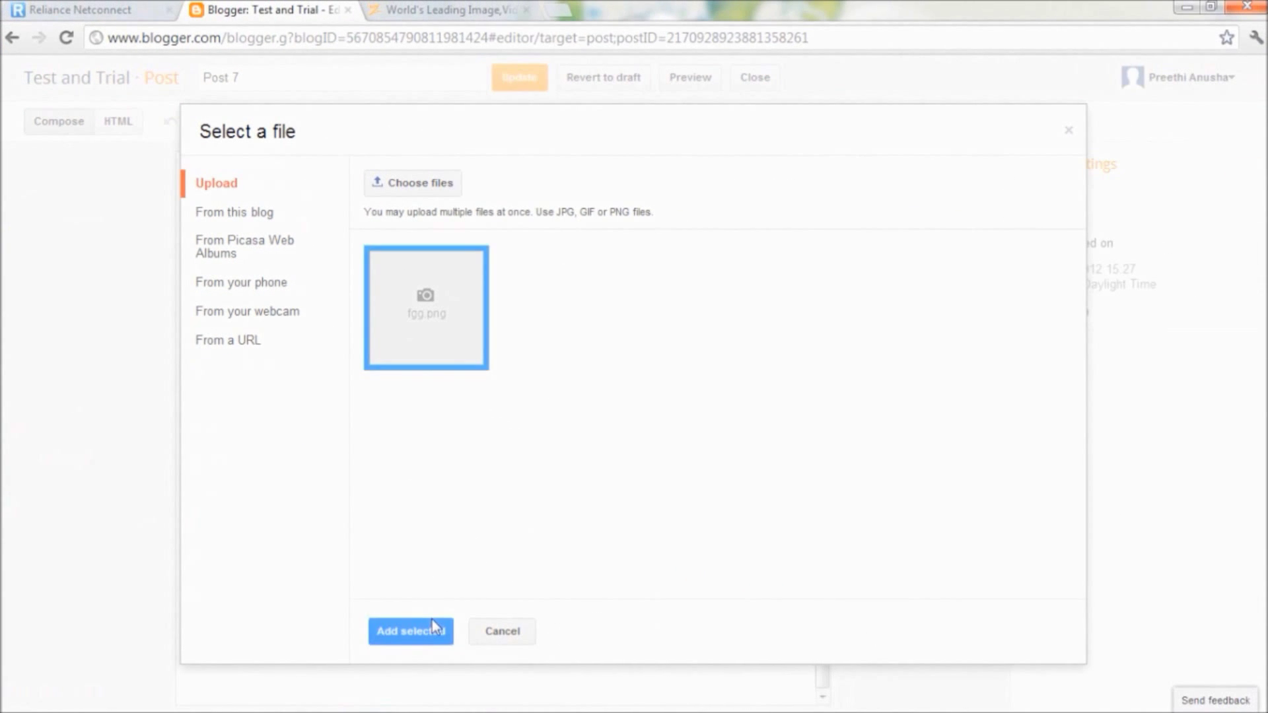
left_click(432, 619)
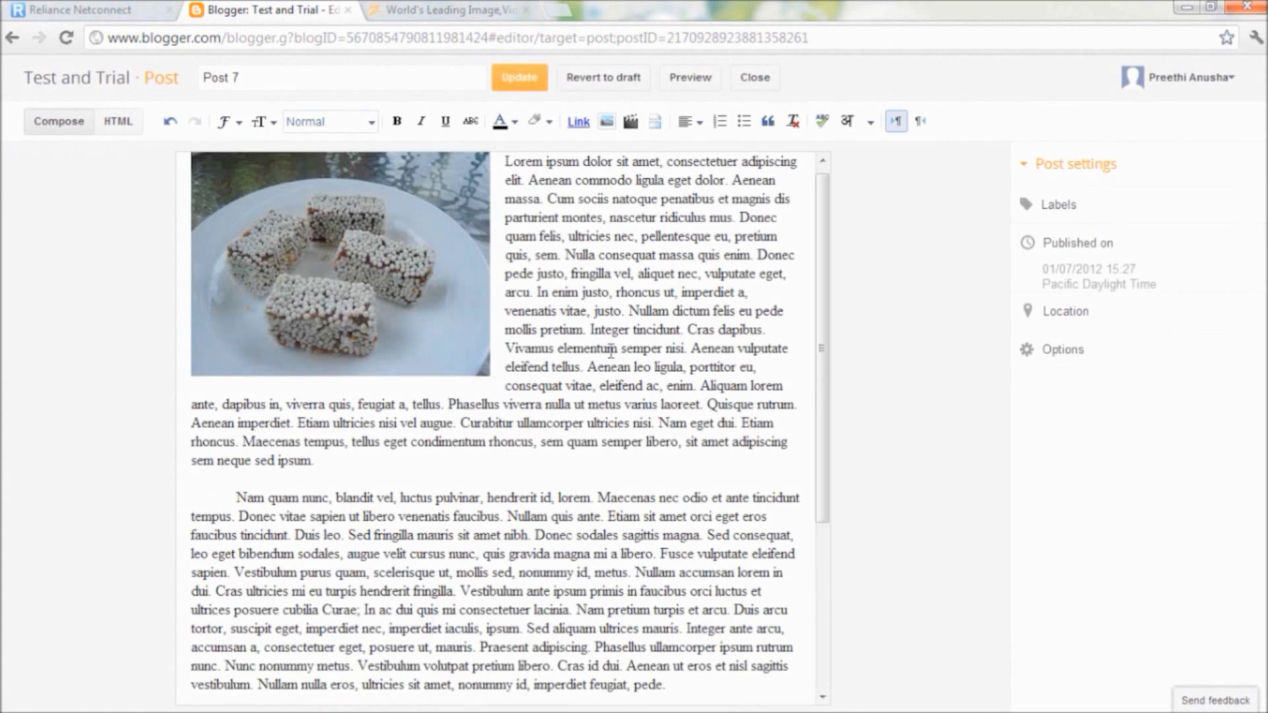
left_click_drag(822, 328, 821, 473)
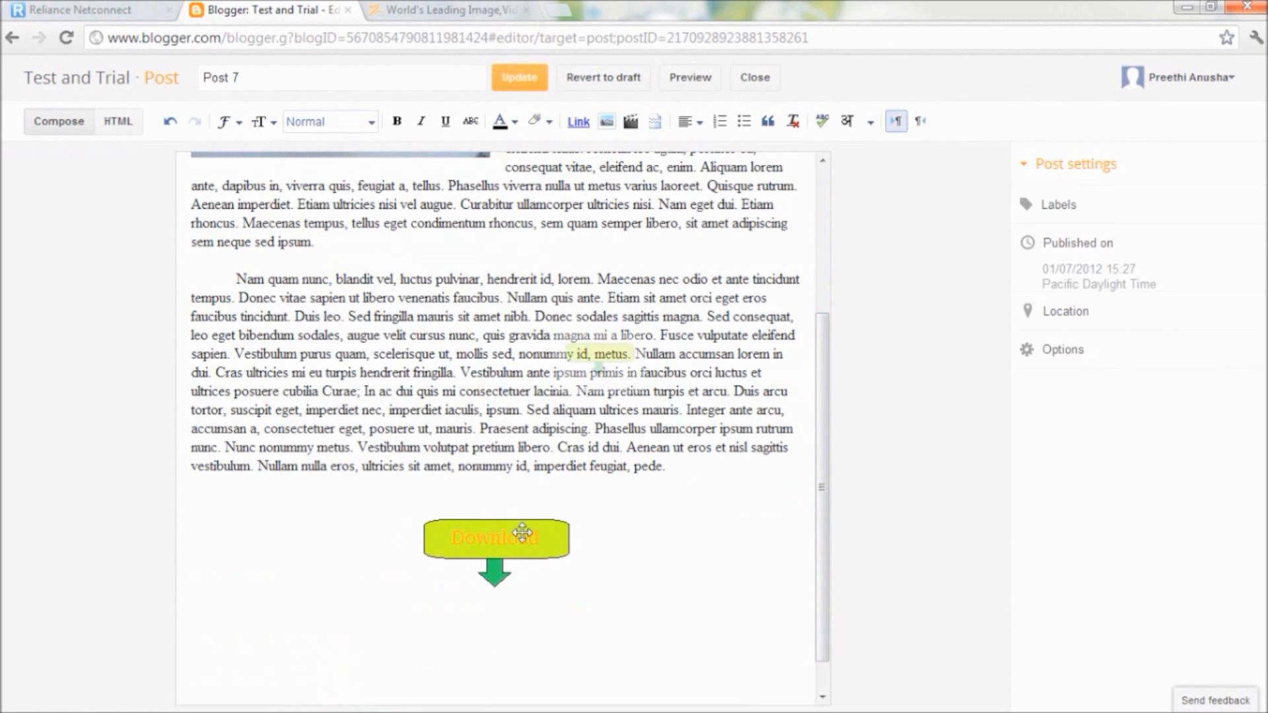
left_click(522, 534)
left_click(622, 532)
left_click_drag(823, 512, 824, 529)
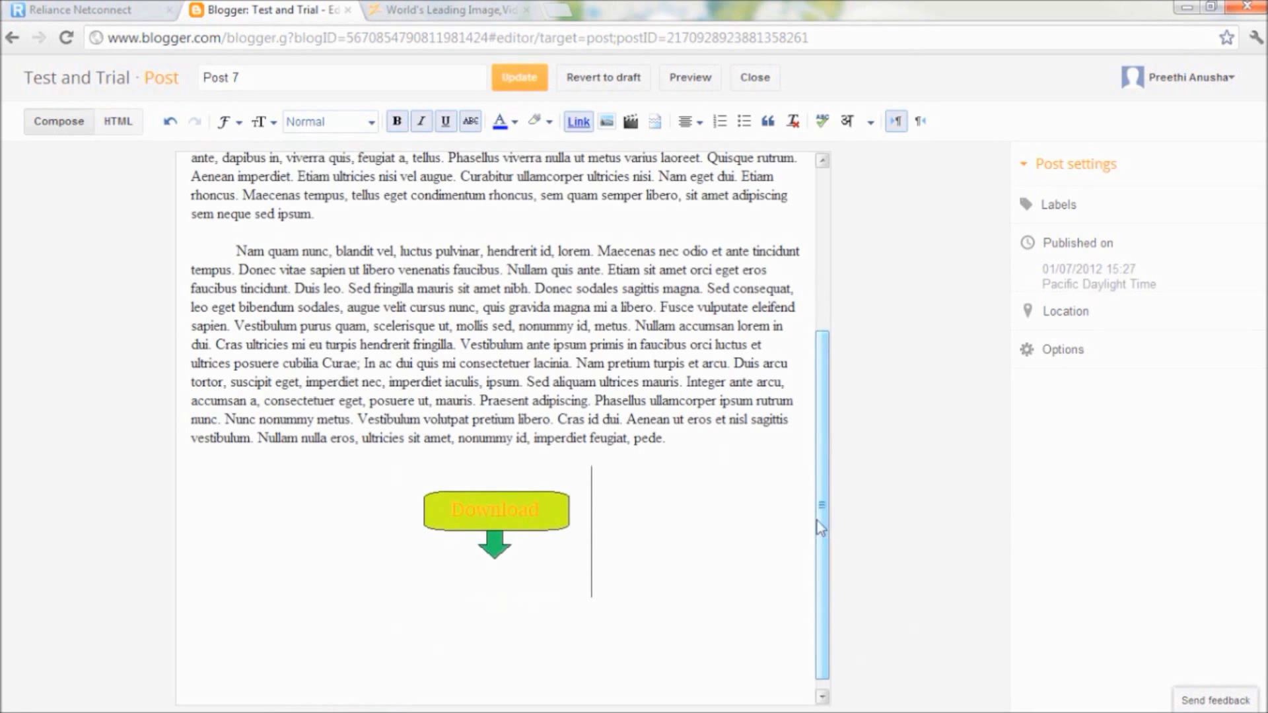
- Log in to Ziddu from its tab with the account credentials
left_click(409, 8)
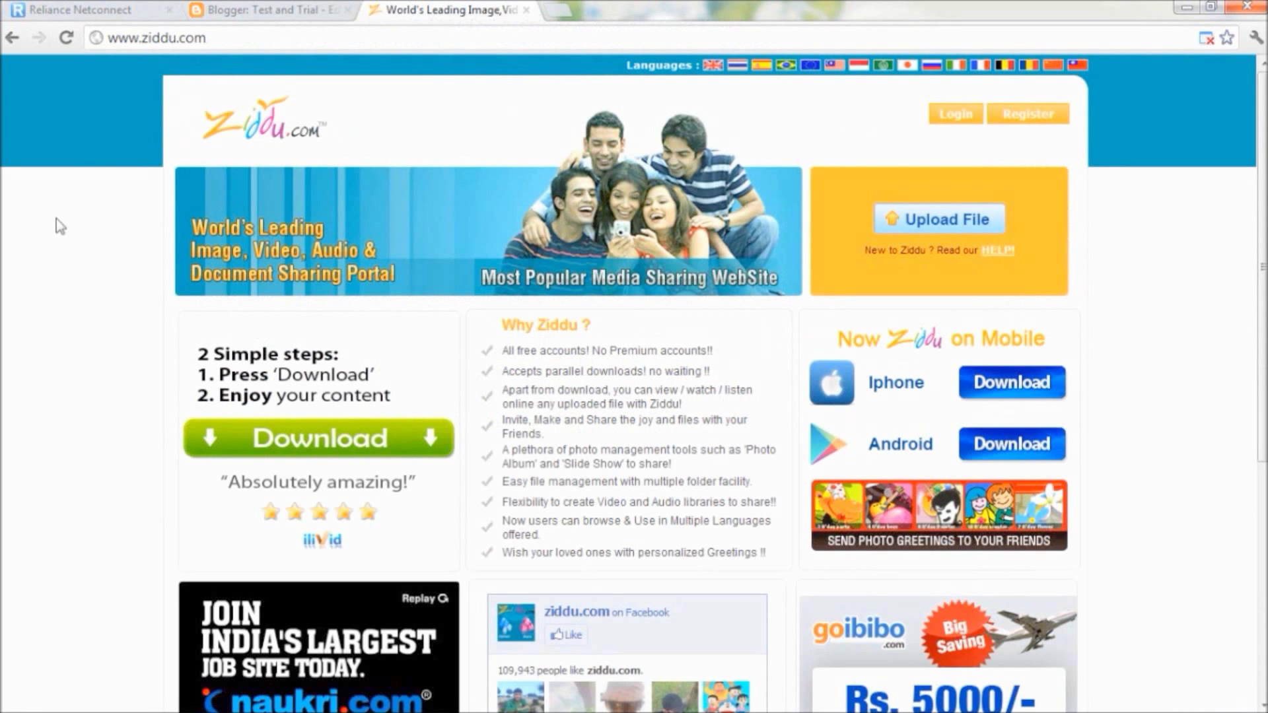
scroll(56, 219, "down", 1)
scroll(57, 219, "up", 1)
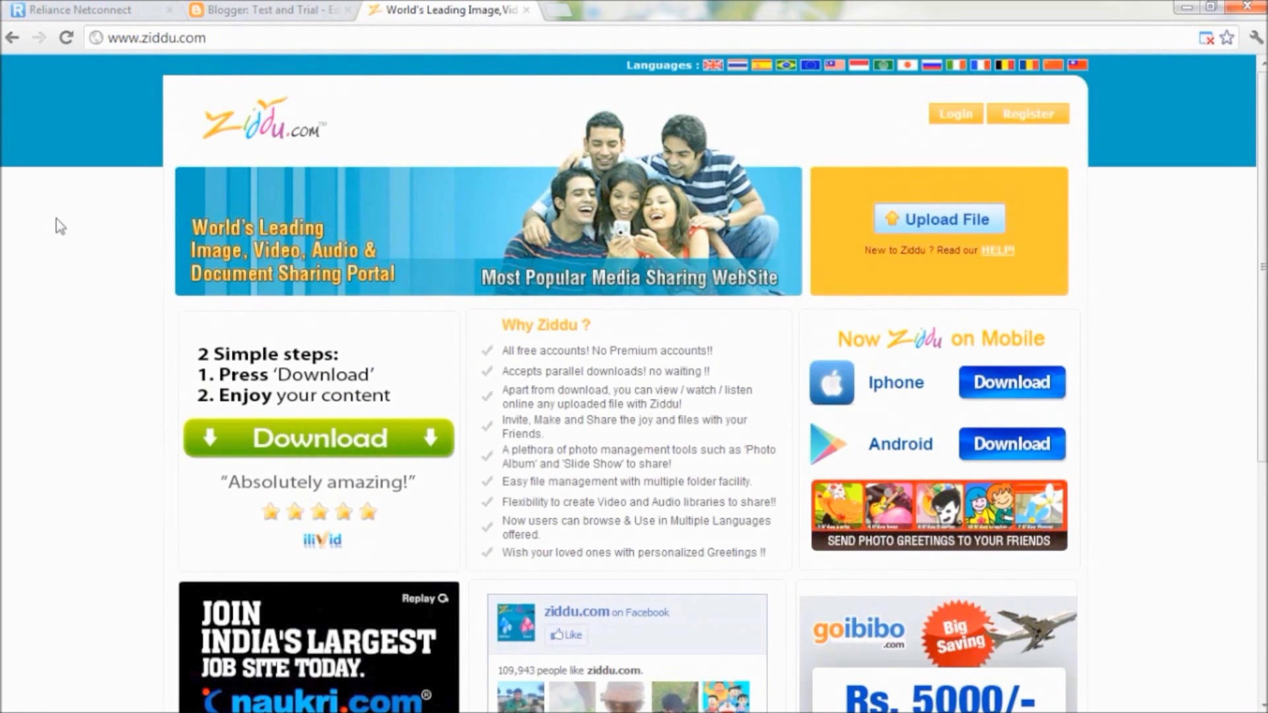
left_click(959, 126)
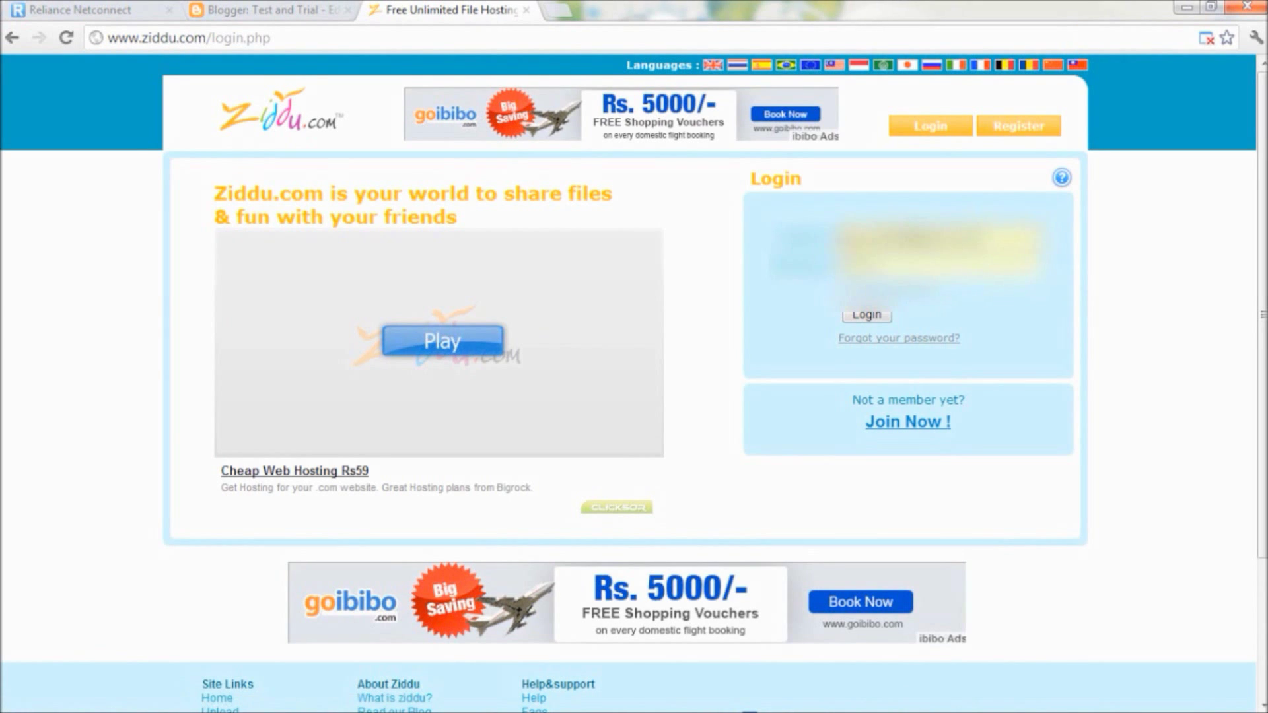
key("Return")
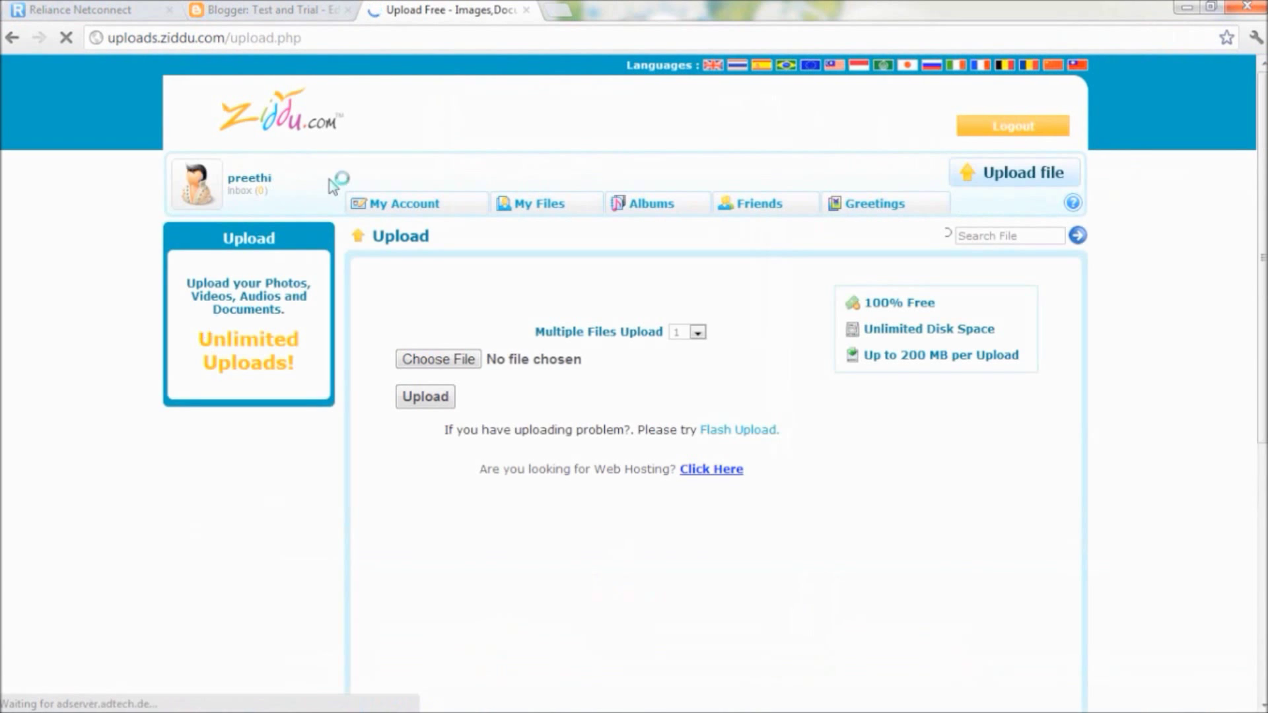
- Choose 'article for colg mag.docx' from E:\Articles and upload it to Ziddu
left_click(447, 361)
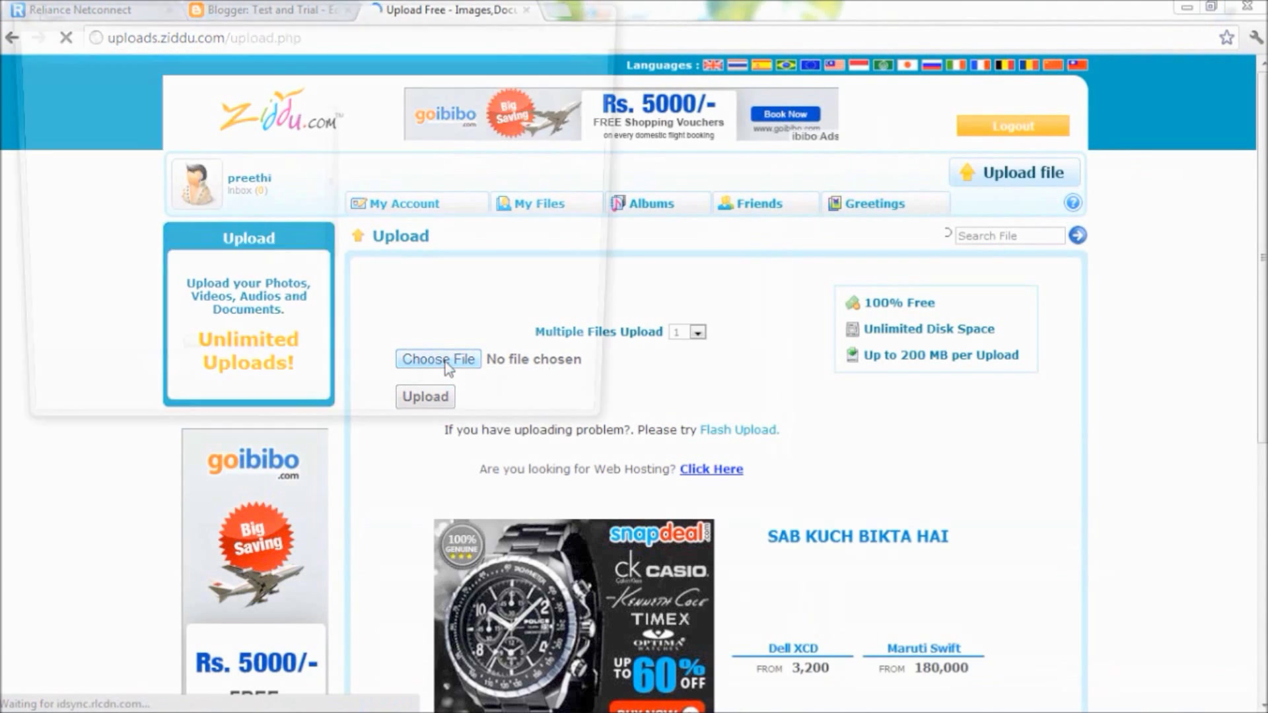
scroll(330, 198, "down", 2)
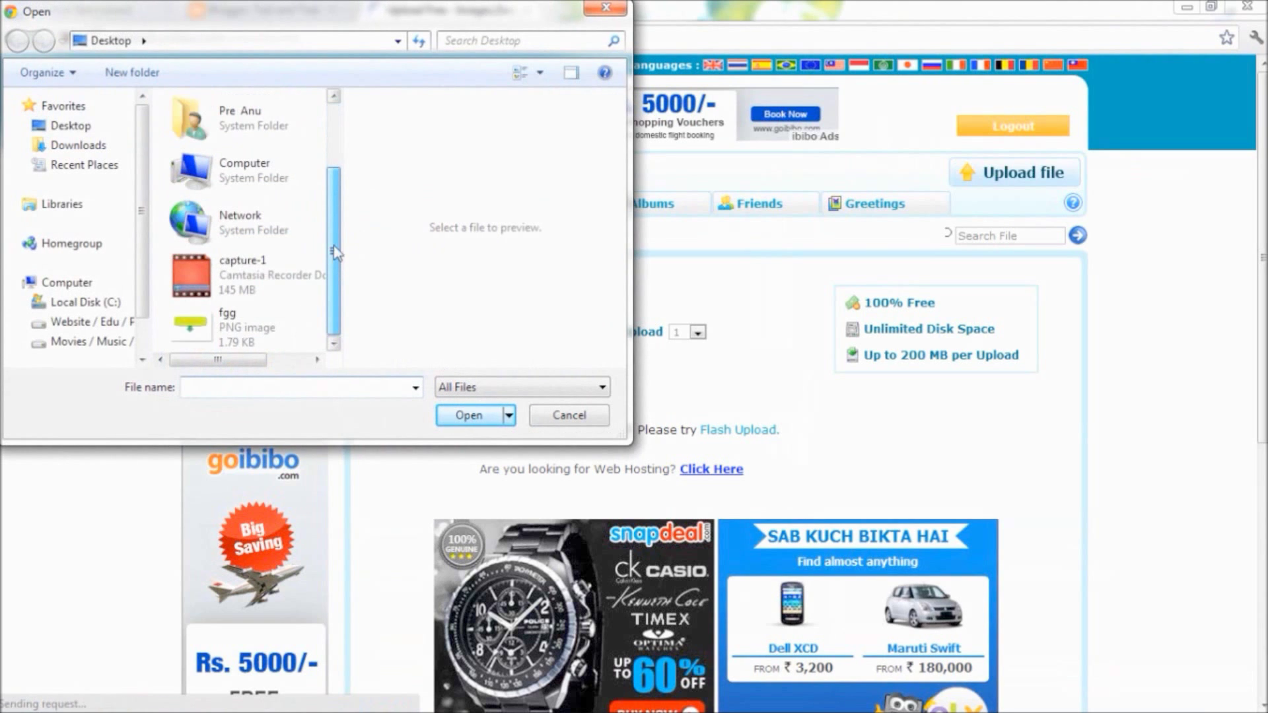
scroll(329, 165, "up", 1)
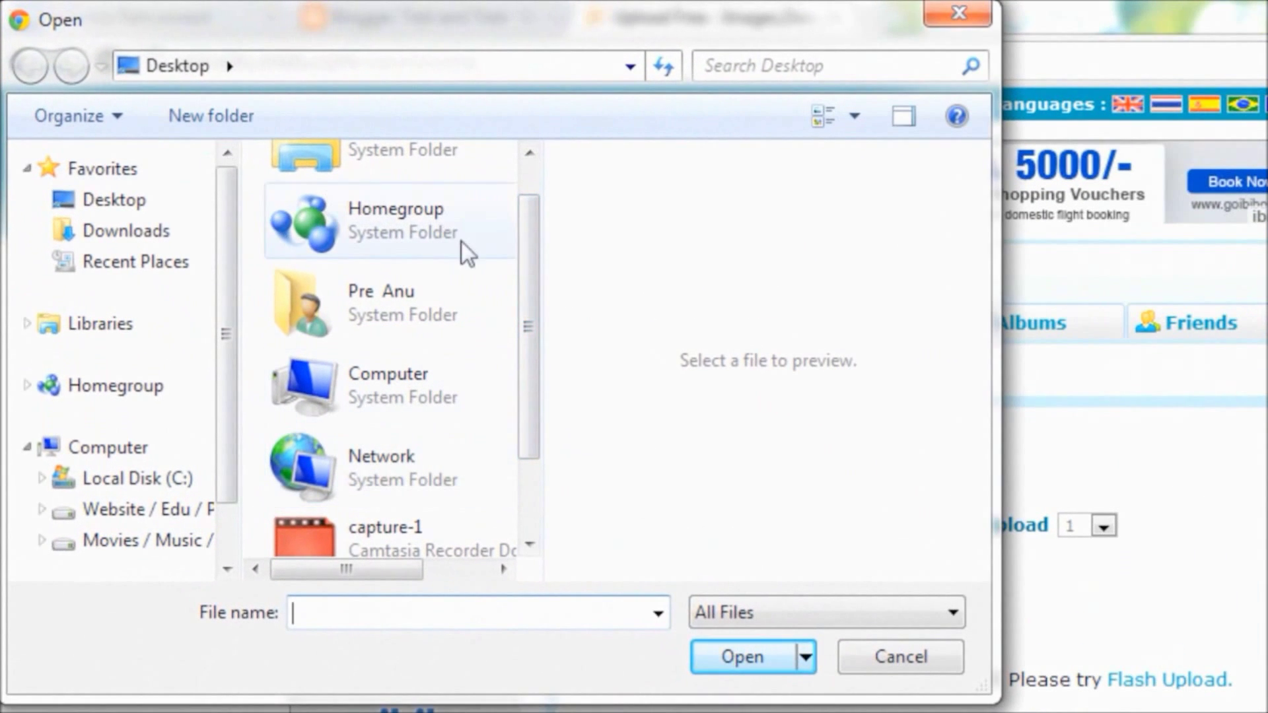
double_click(423, 370)
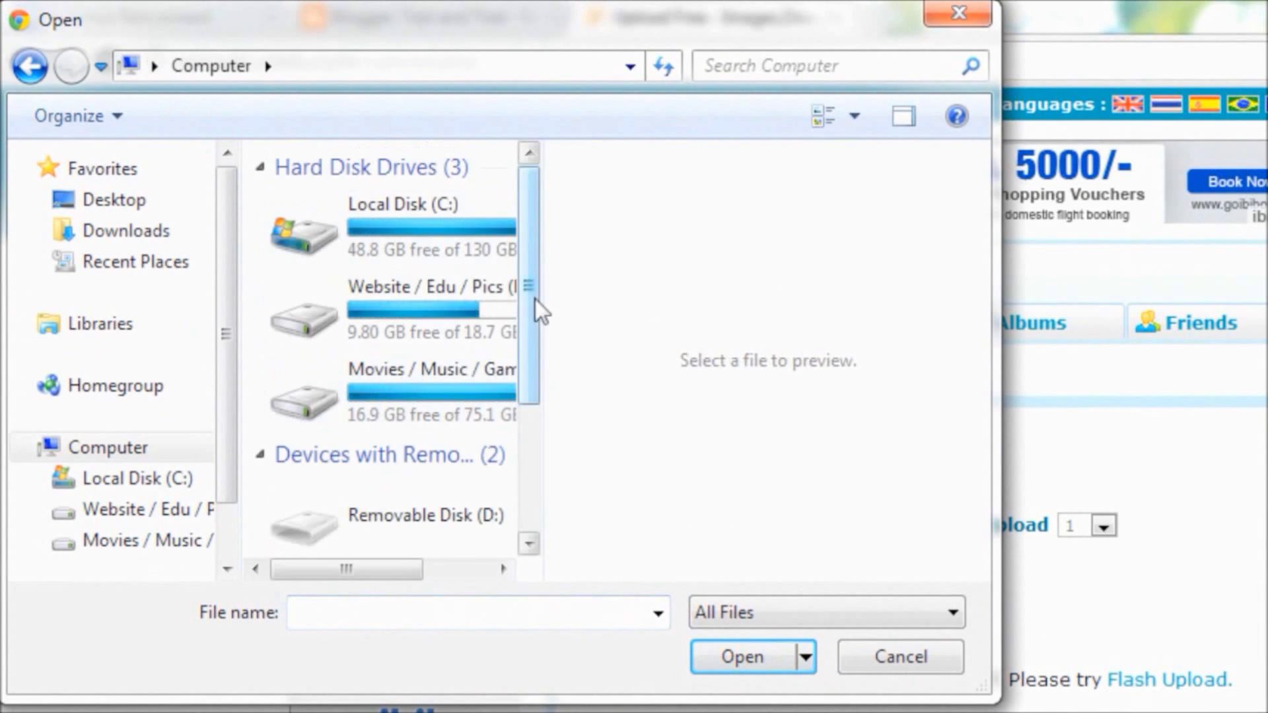
double_click(450, 394)
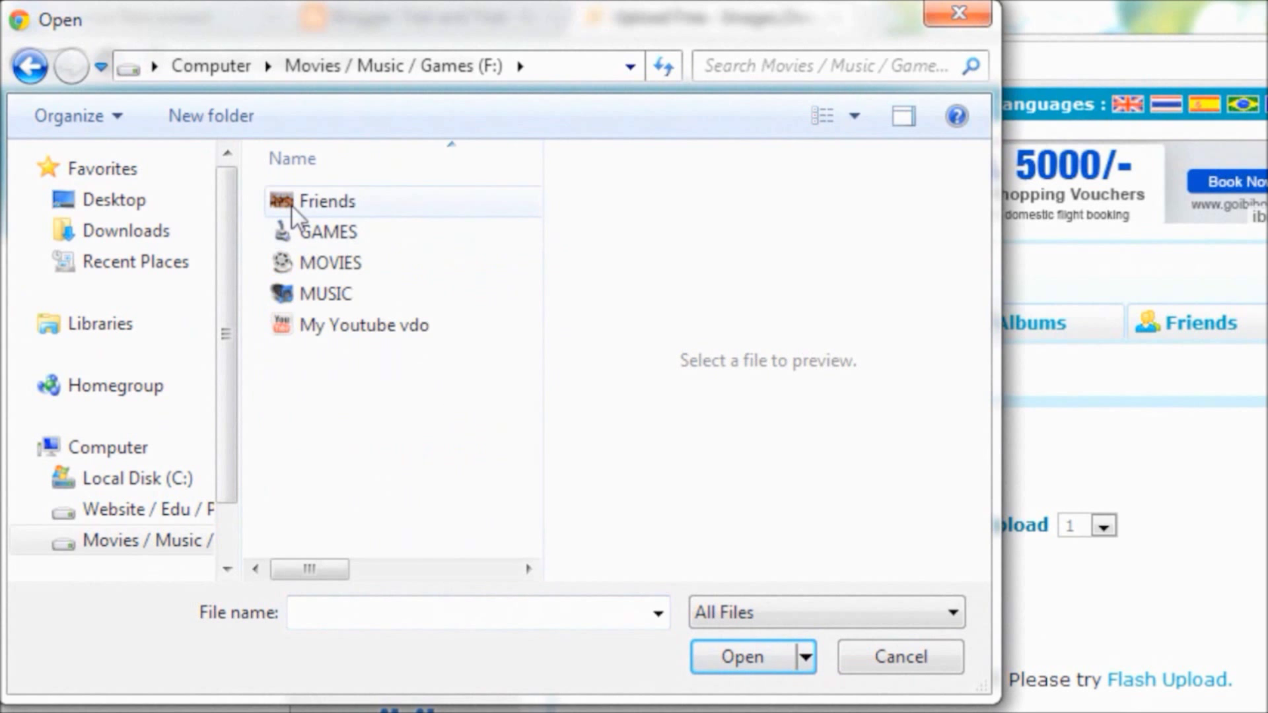
key("BackSpace")
double_click(375, 307)
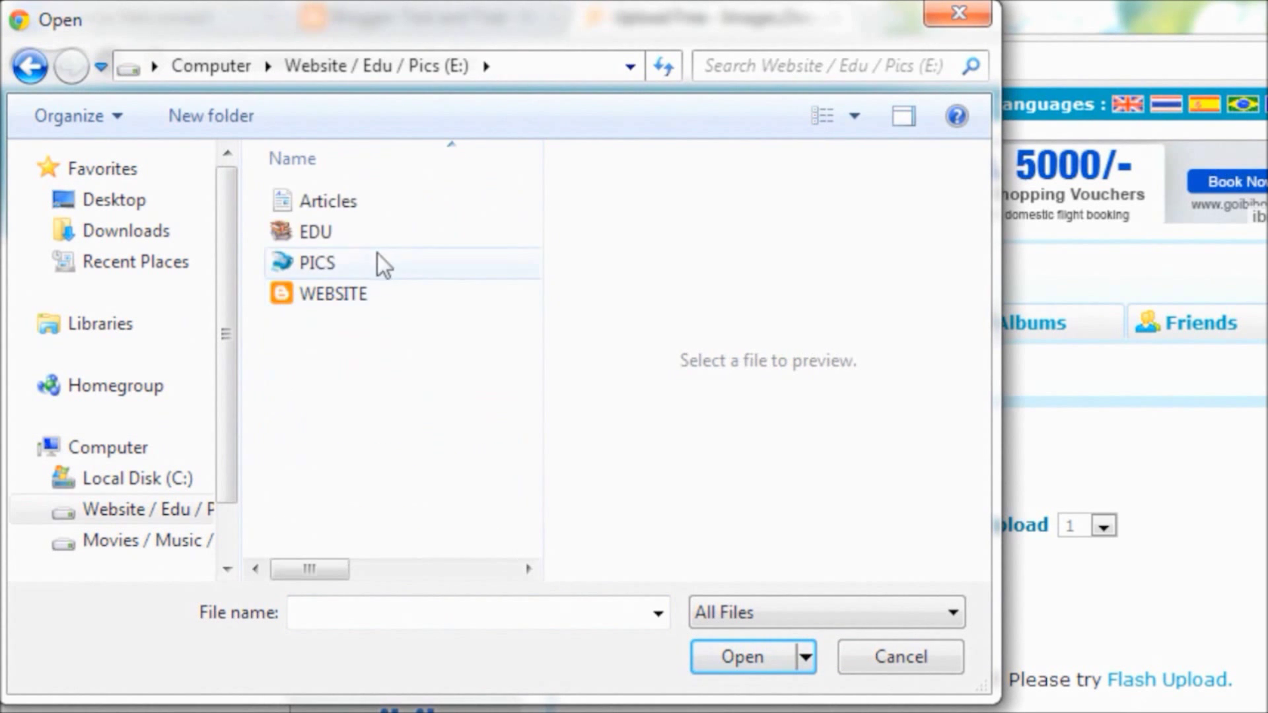
double_click(362, 210)
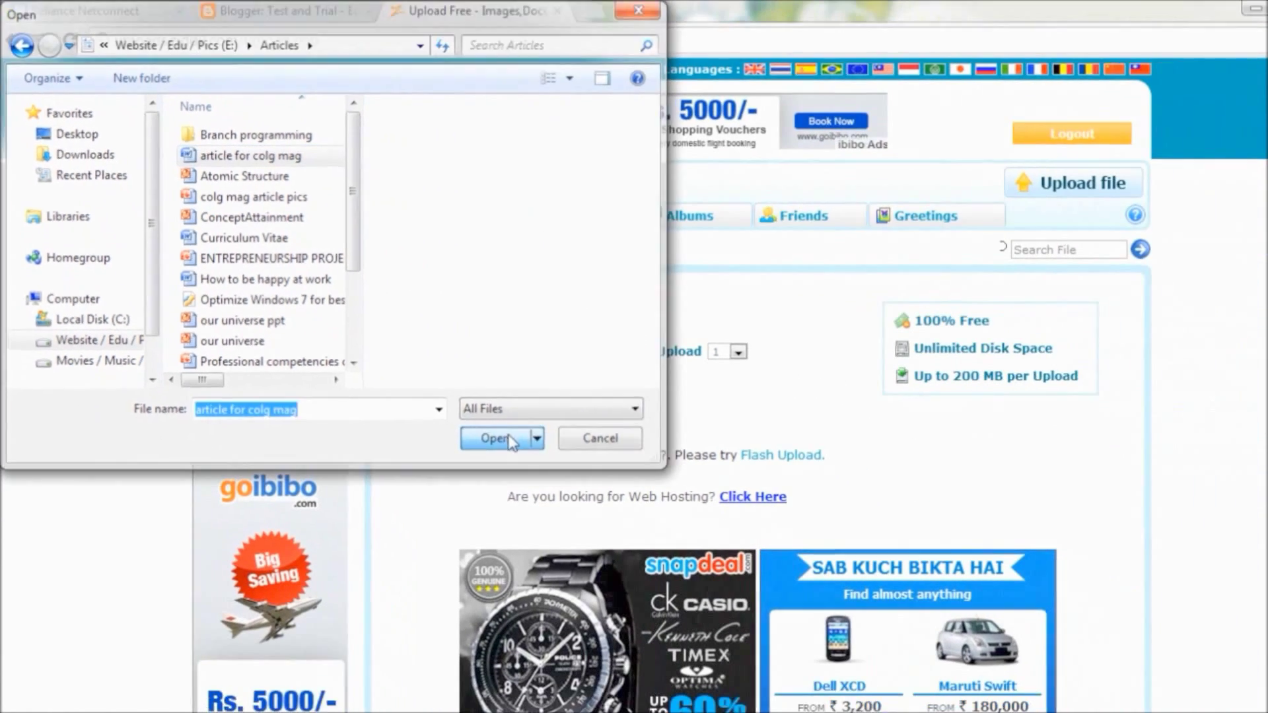
left_click(746, 657)
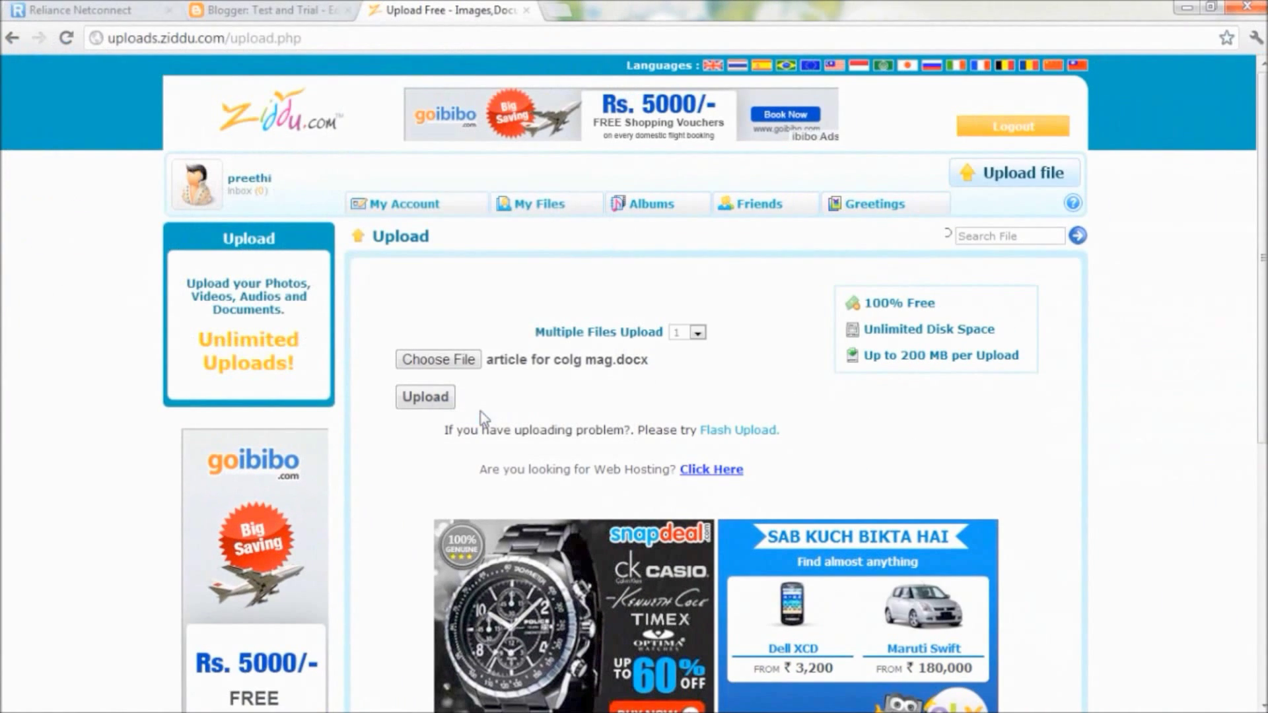
left_click(433, 405)
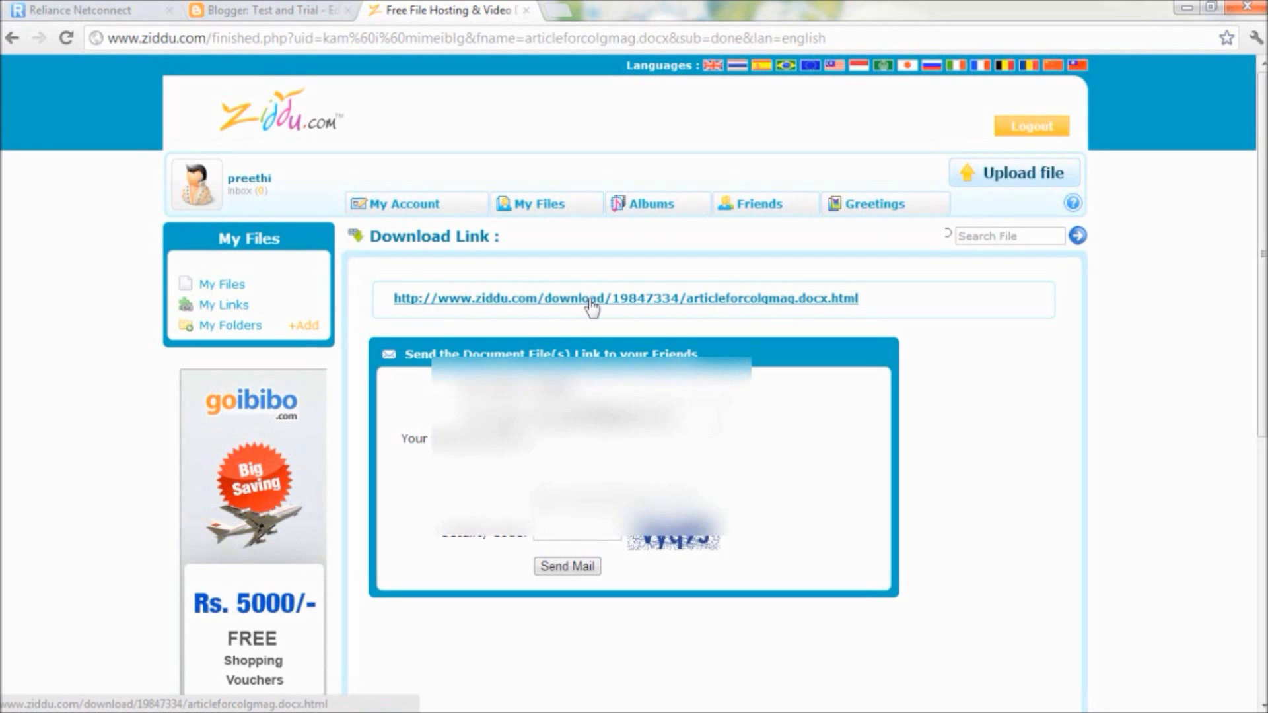
- Copy the address of Ziddu's download link for articleforcolgmag.docx
right_click(591, 305)
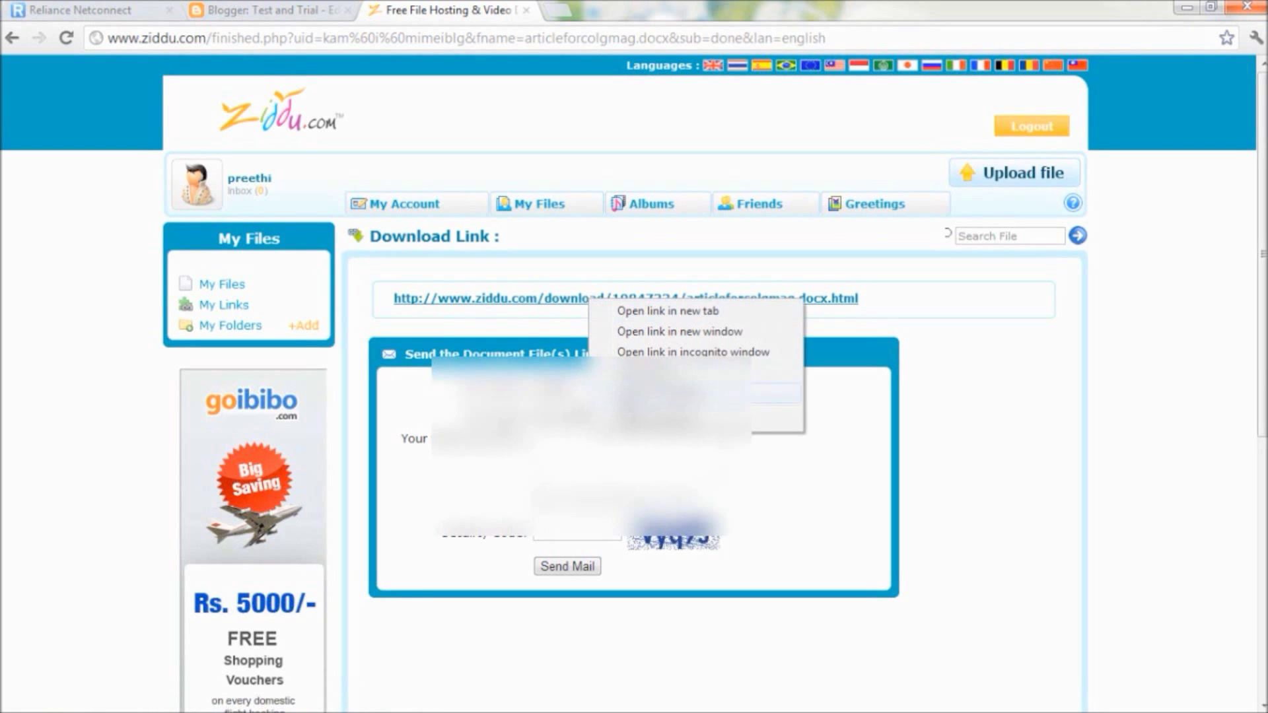
key("Escape")
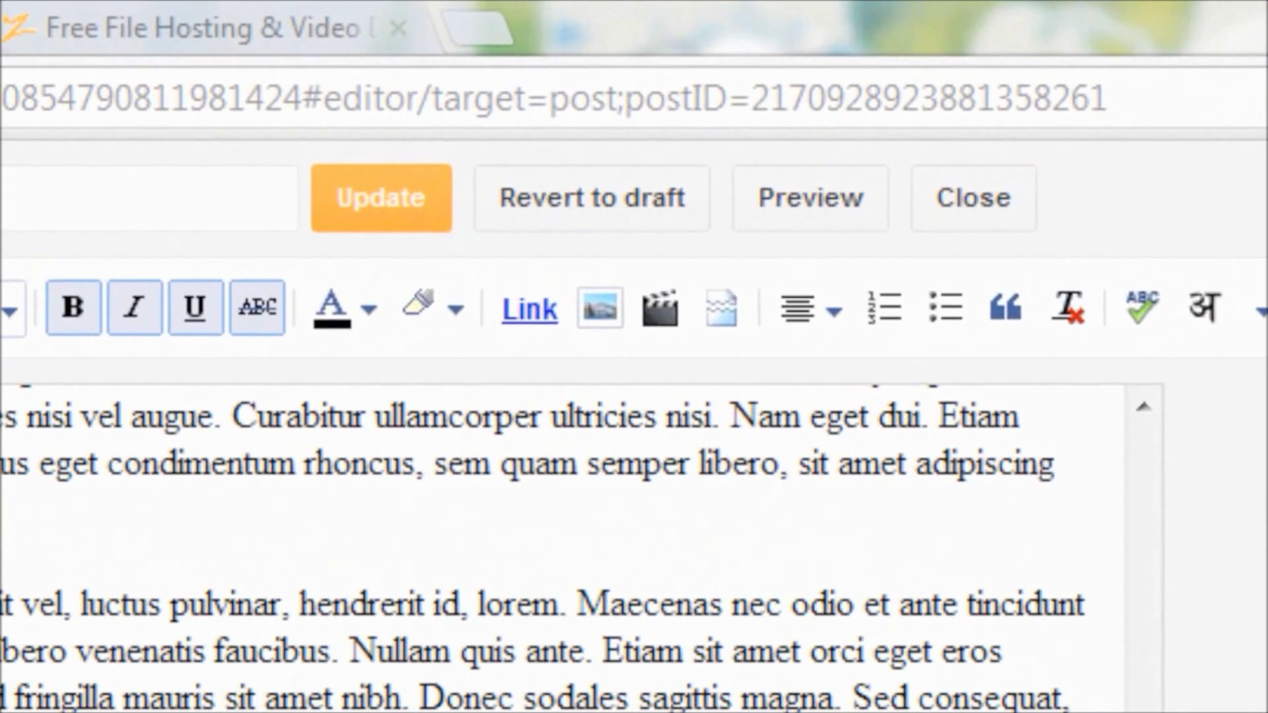
- Link the Download button image to the pasted Ziddu download address, opening in a new window
left_click(533, 317)
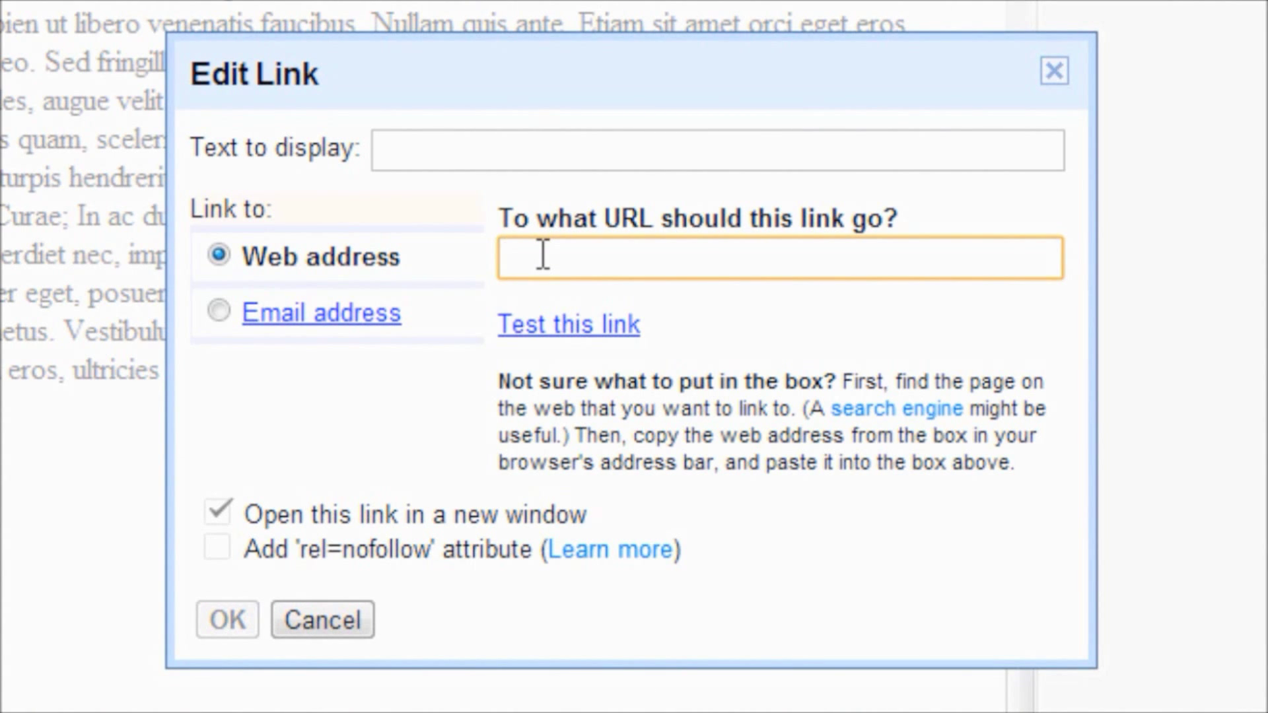
key("ctrl+v")
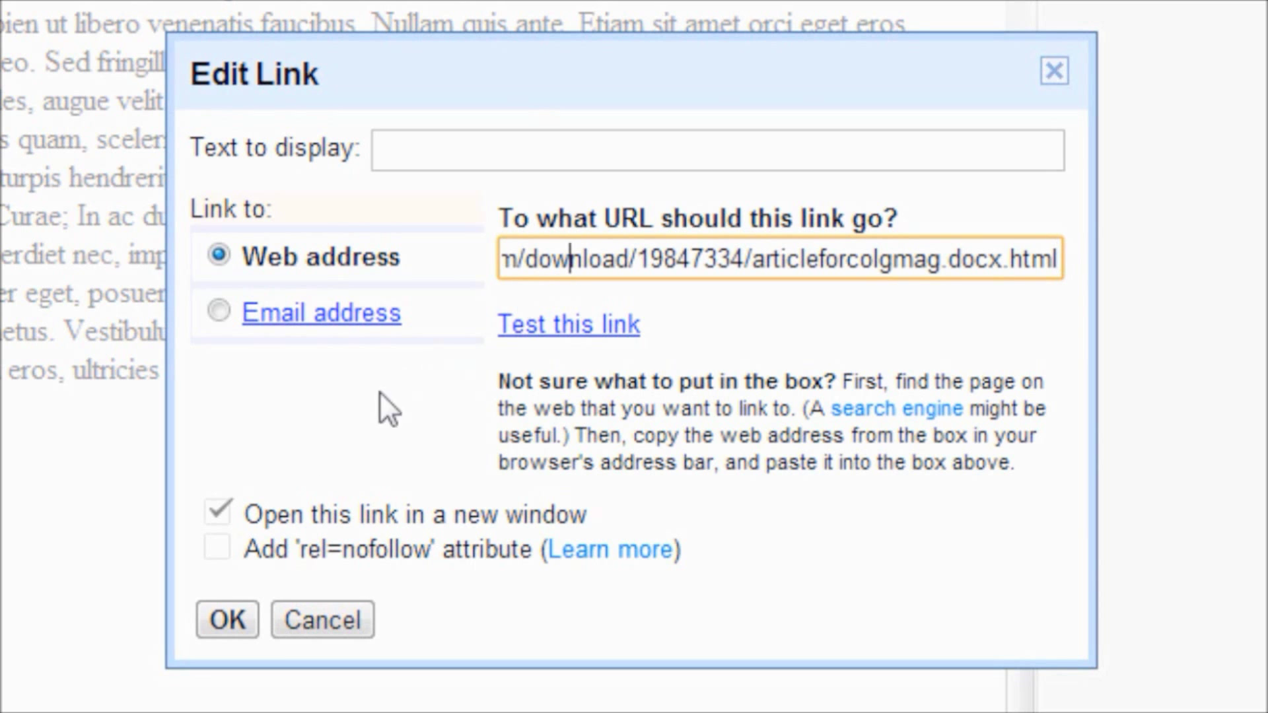
left_click(232, 608)
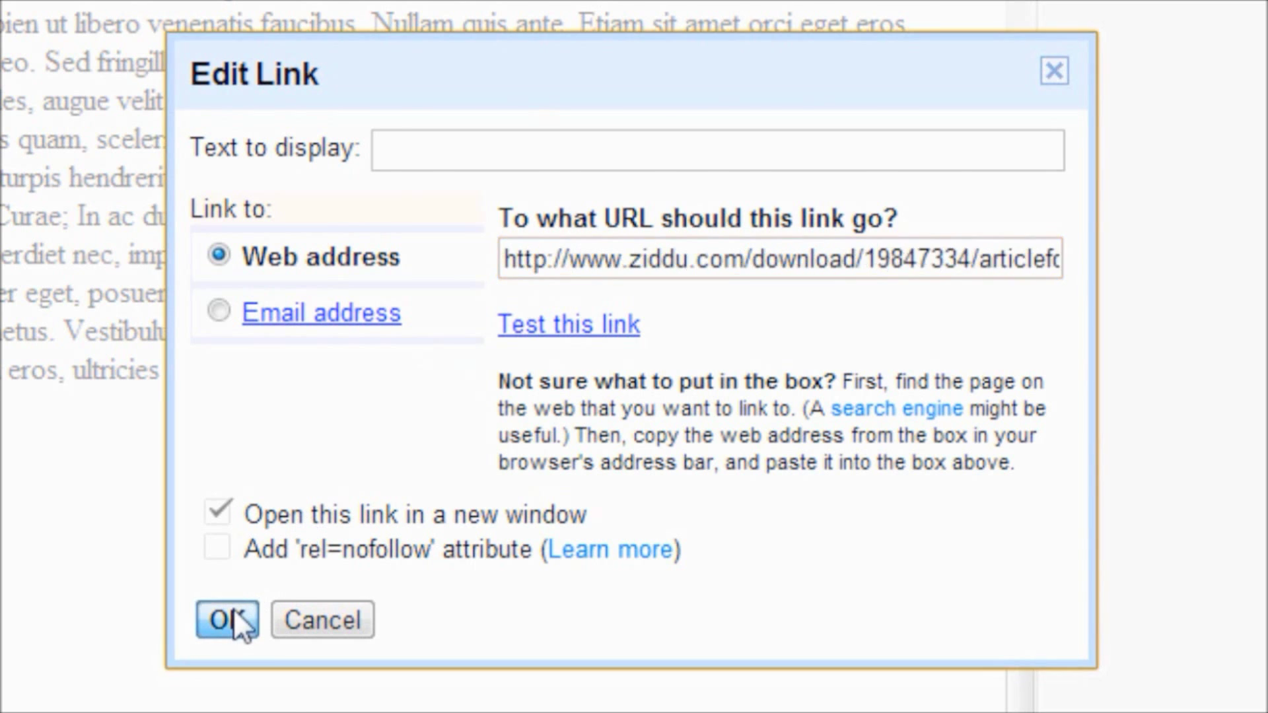
left_click_drag(1020, 170, 984, 101)
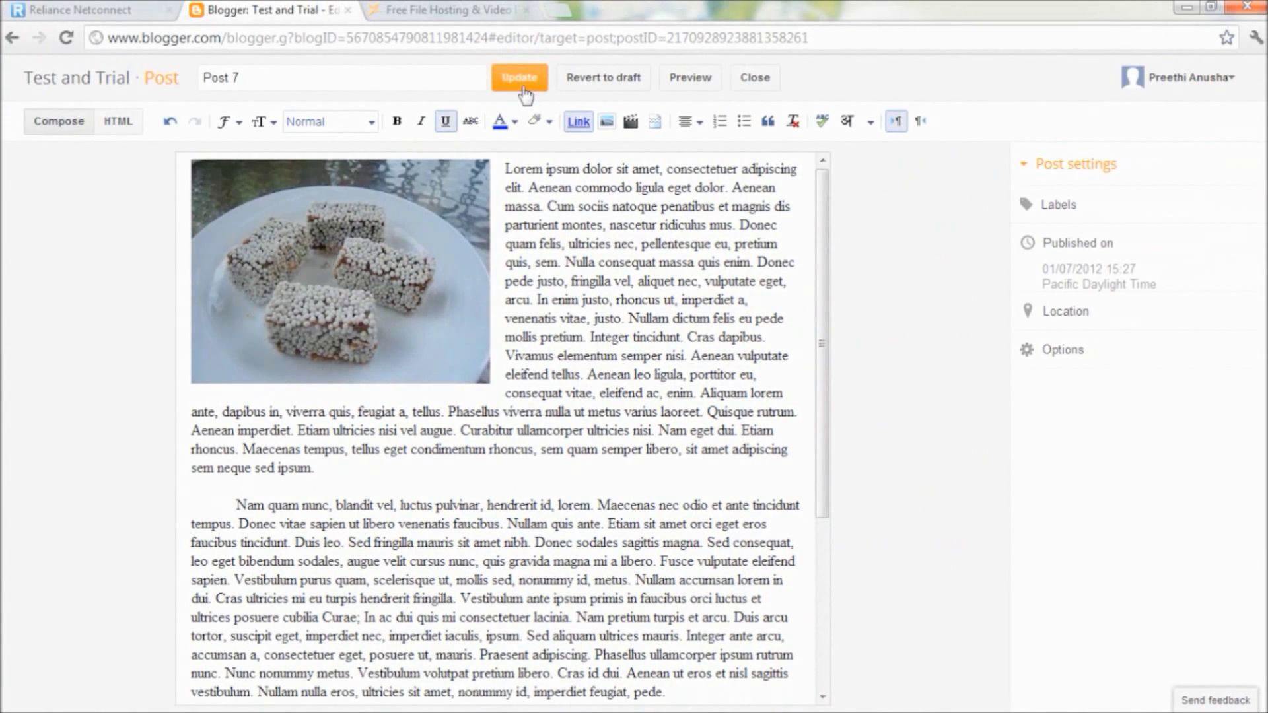
- Update Post 7, dismiss the Google+ share prompt, and bring up Post 7's View options in the posts list
left_click(520, 79)
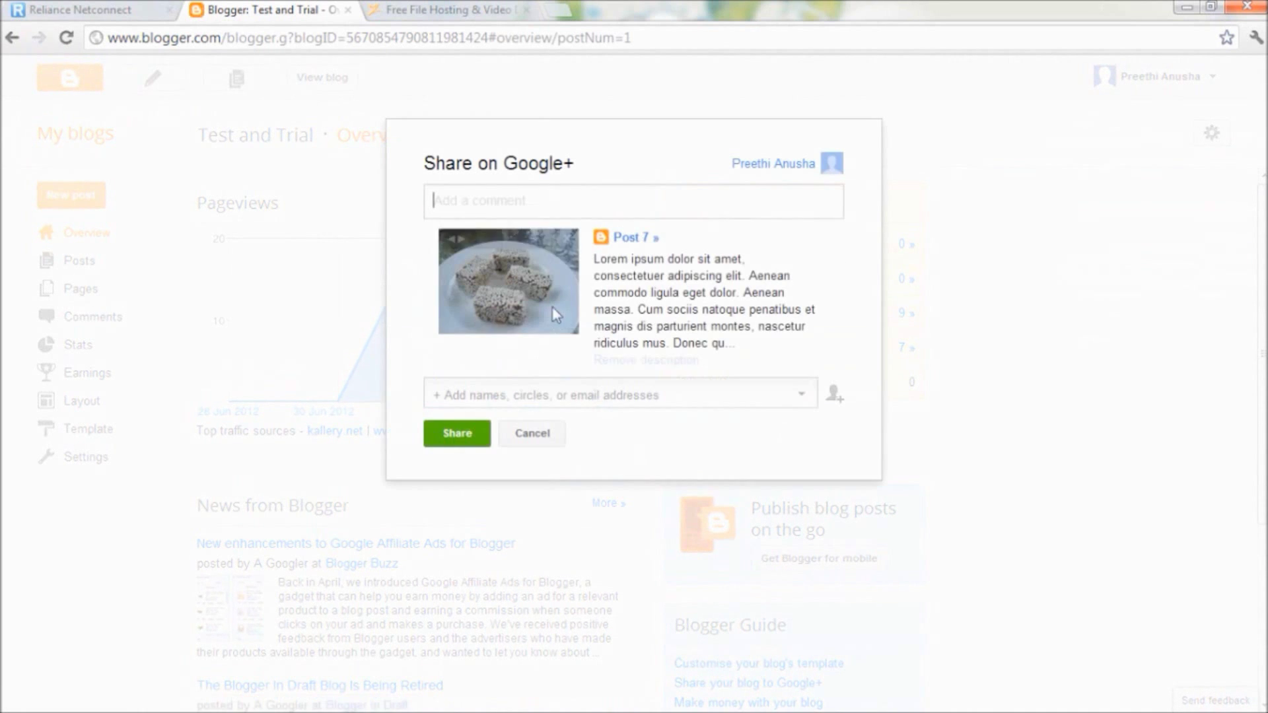
left_click(532, 434)
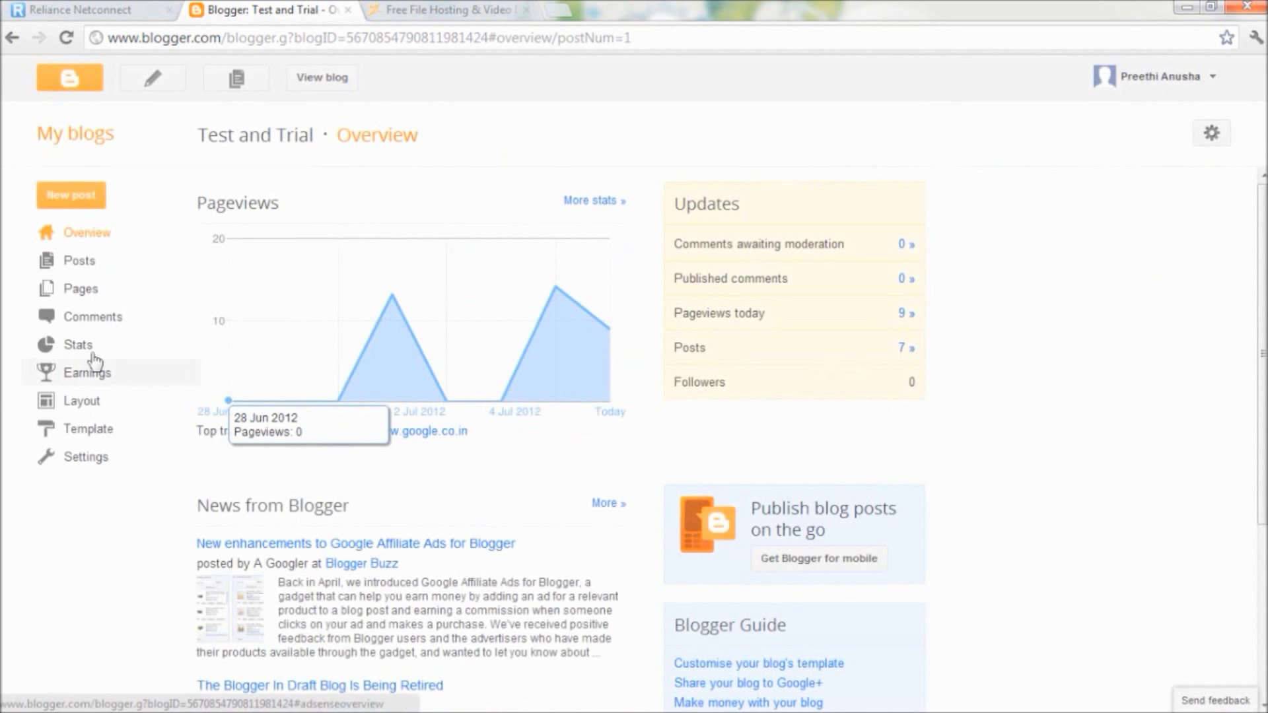
left_click(64, 261)
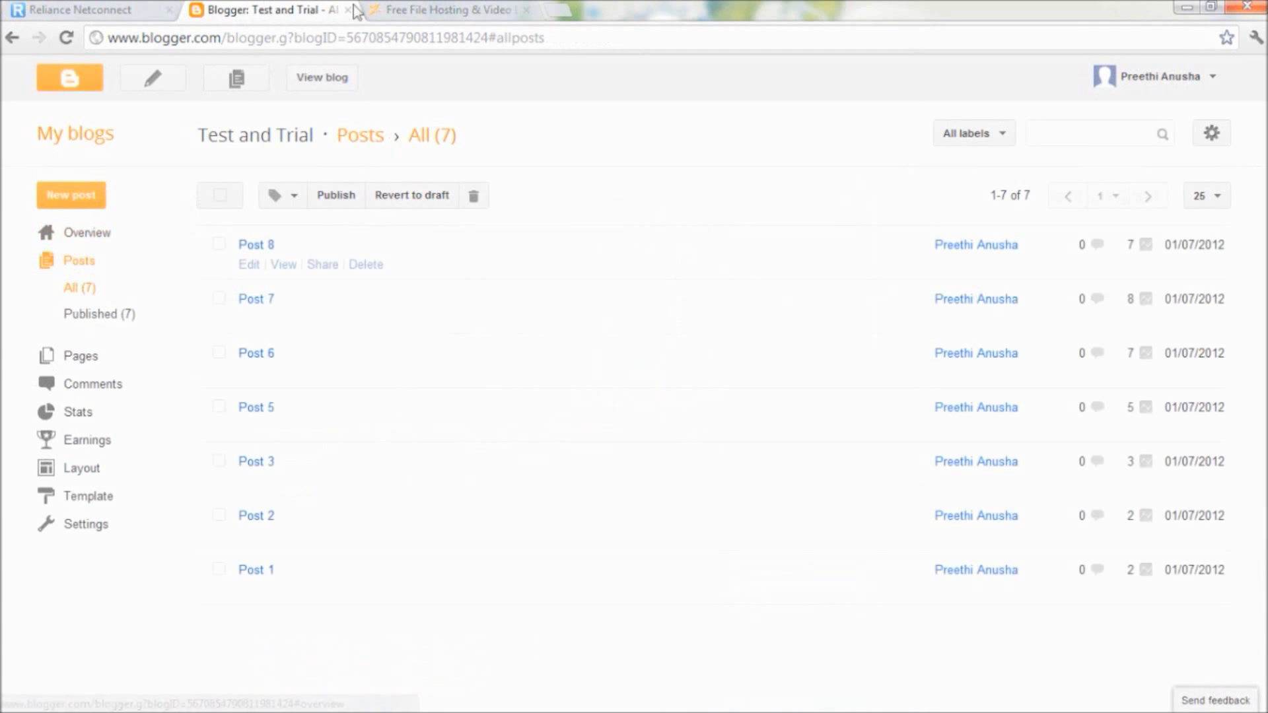
mouse_move(257, 305)
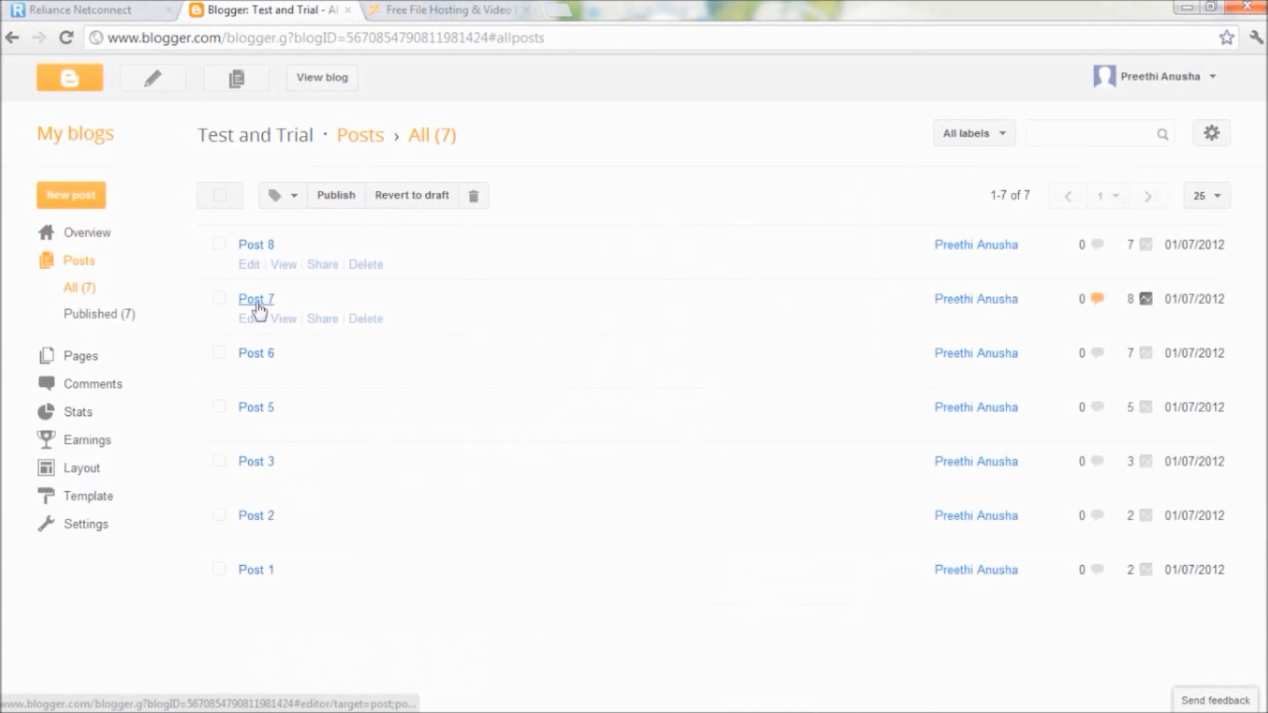
right_click(288, 326)
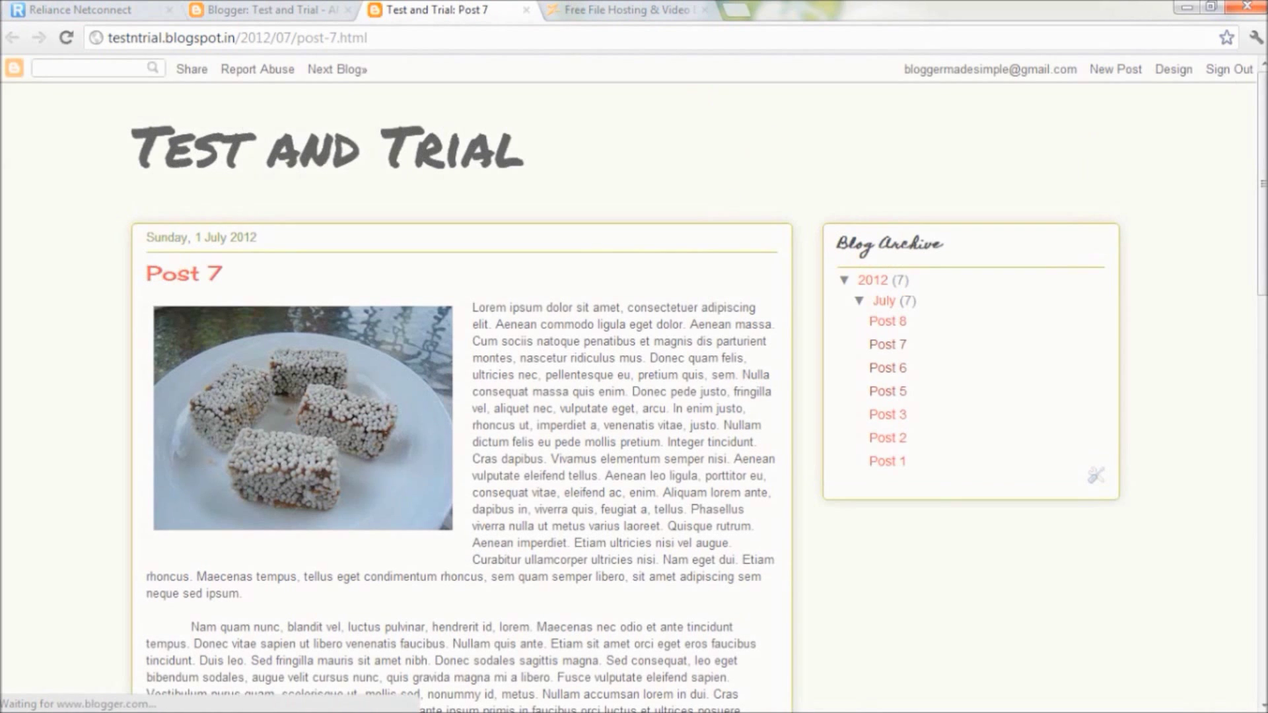
- Scroll down the live Post 7 page toward the Download button image
scroll(627, 304, "down", 6)
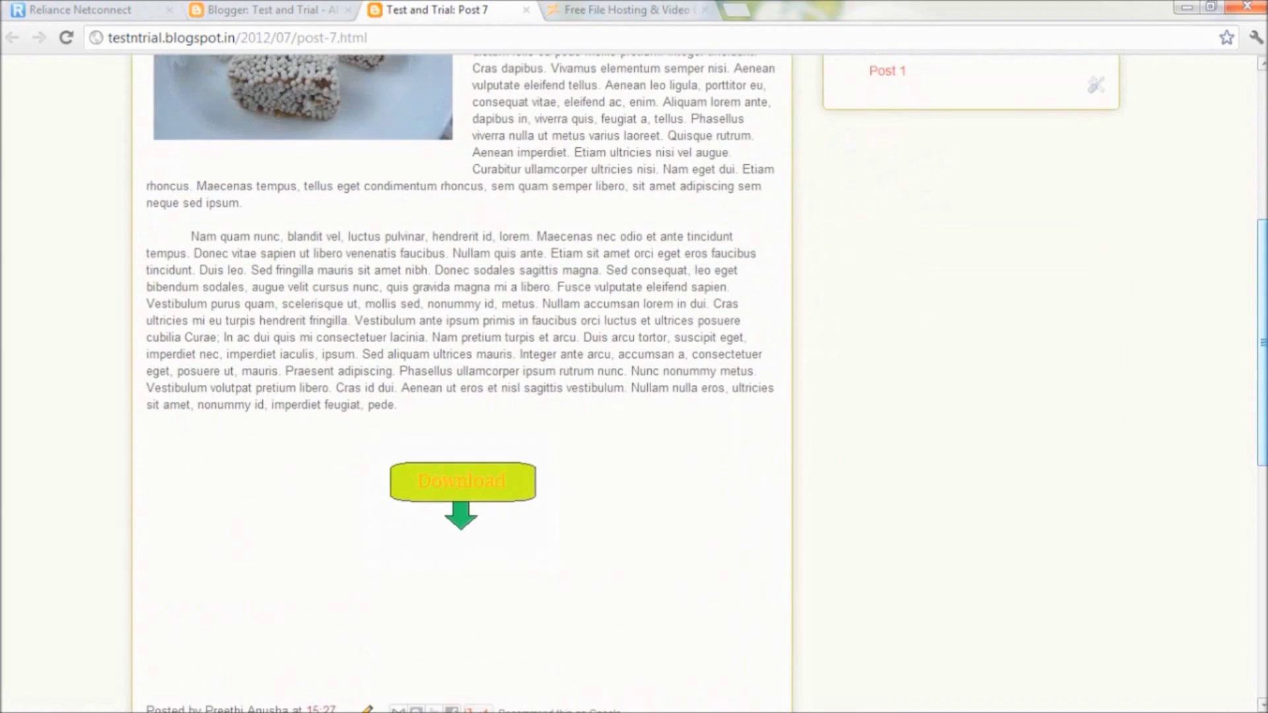